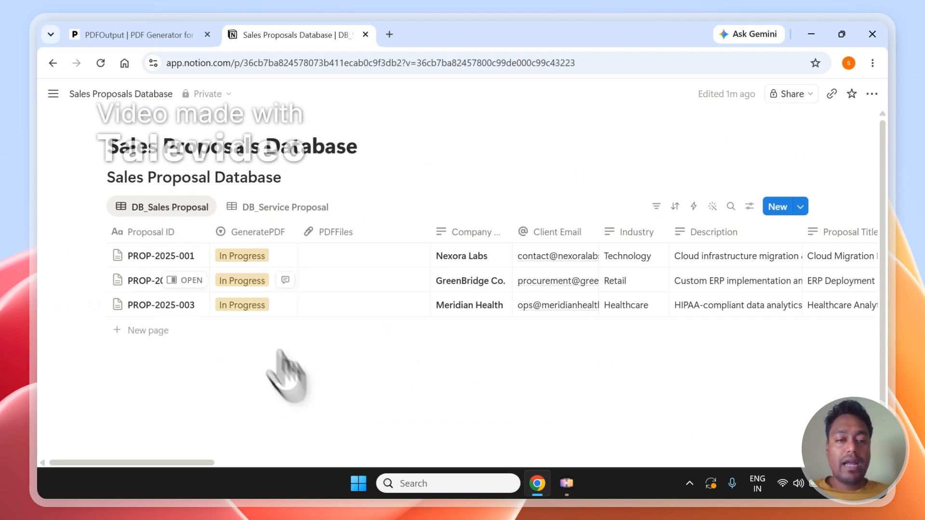
click(94, 256)
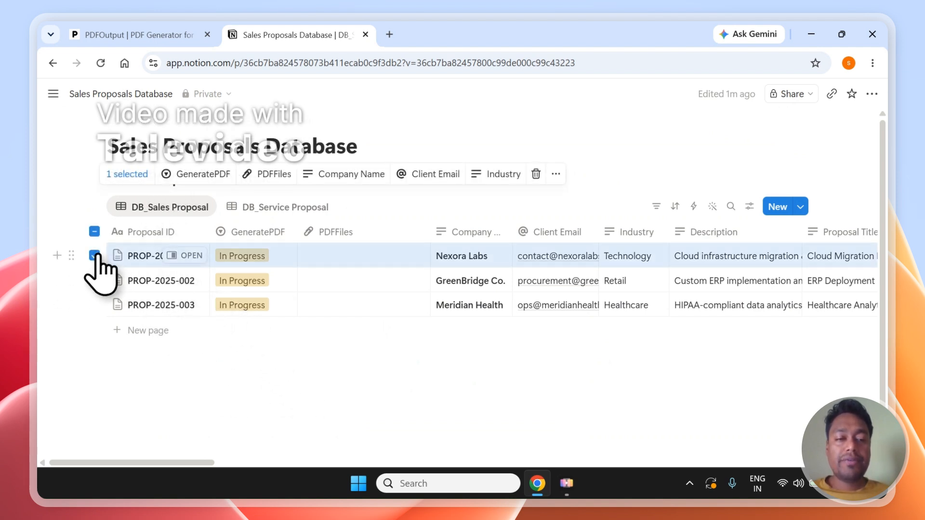
click(95, 281)
click(94, 305)
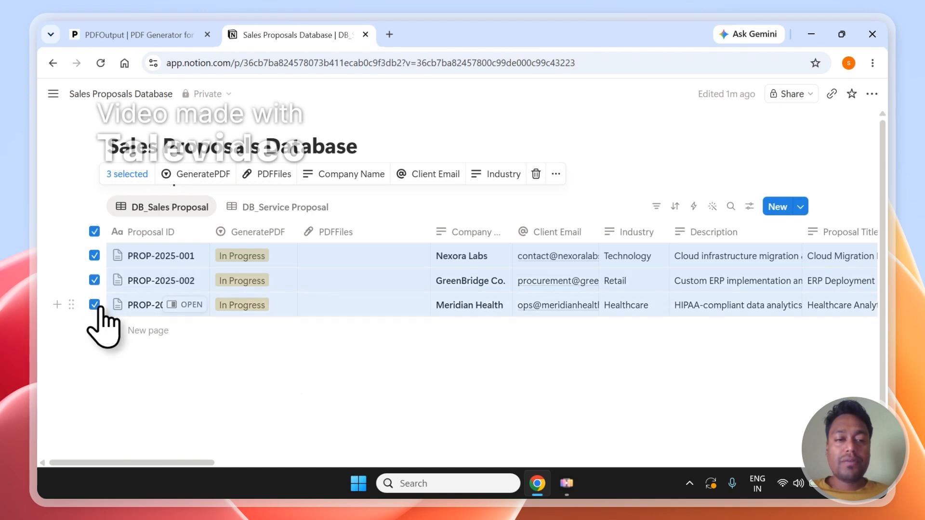
click(95, 232)
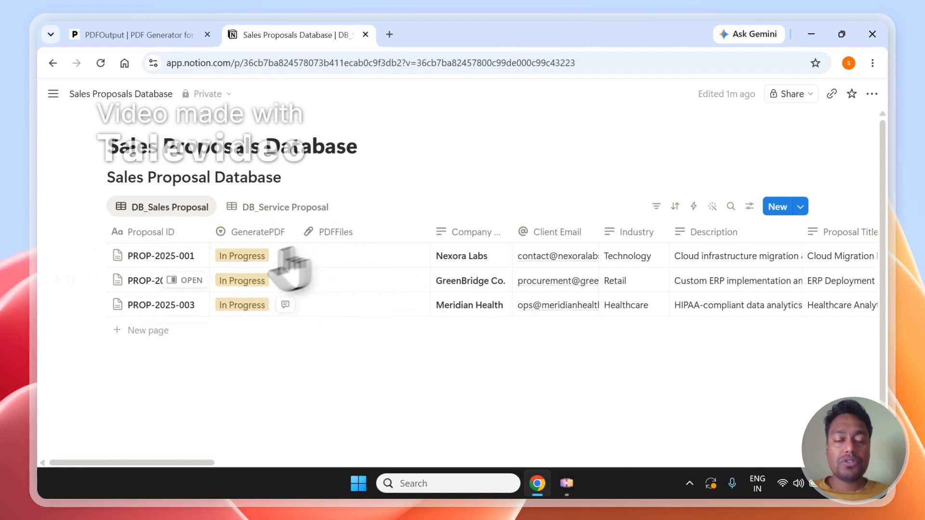
Switch to PDFOutput, start a new automation and begin connecting the Notion workspace.
click(194, 30)
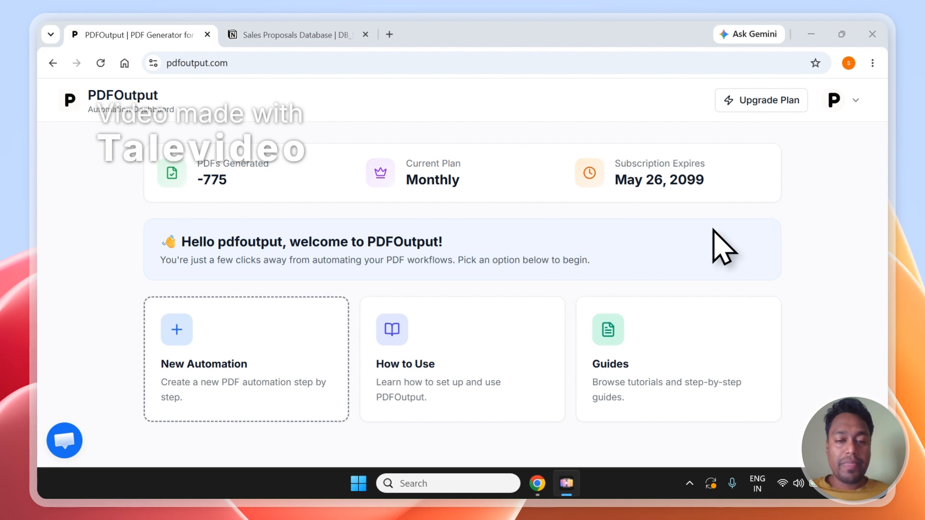
click(208, 331)
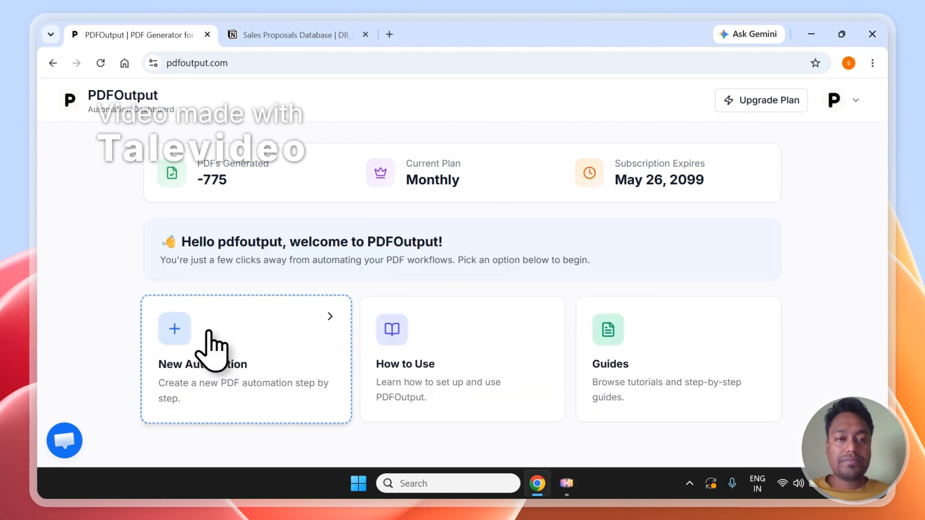
click(209, 331)
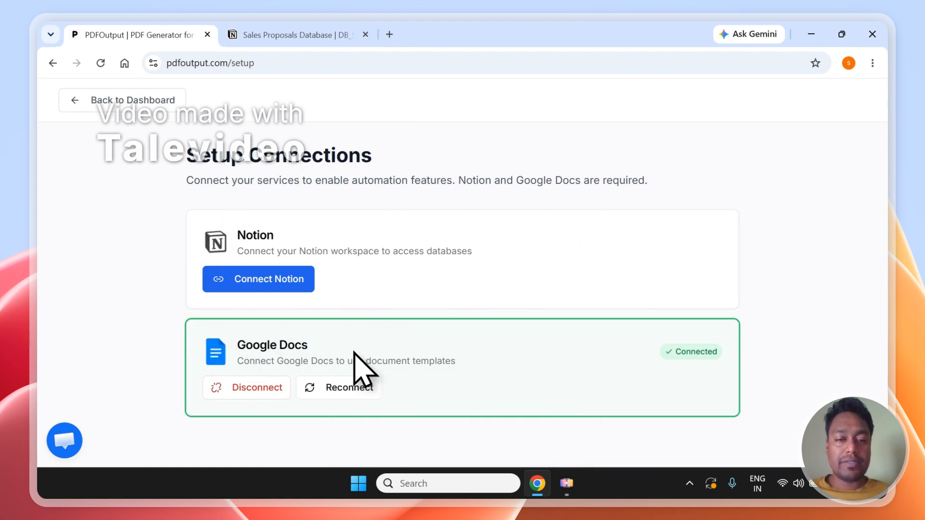
click(284, 281)
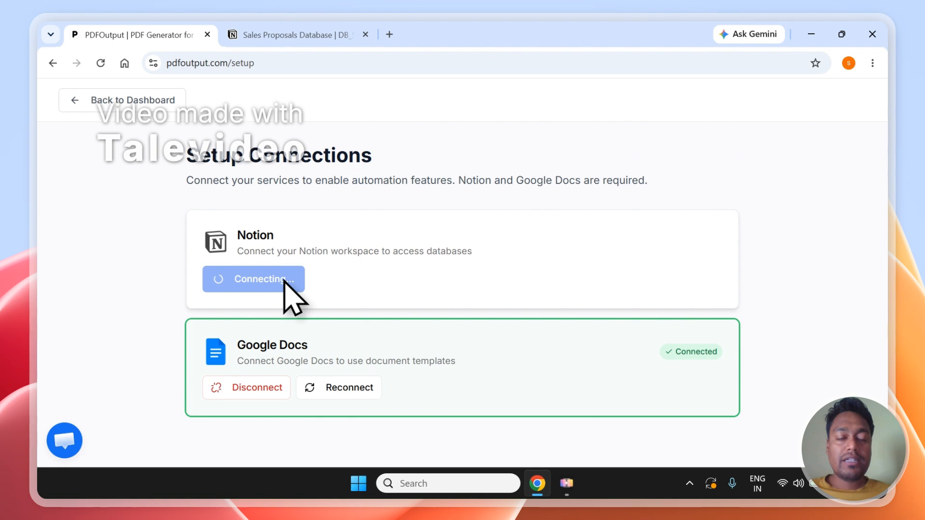
Switch to the Notion database and compare its DB_Sales Proposal and DB_Service Proposal views.
click(330, 25)
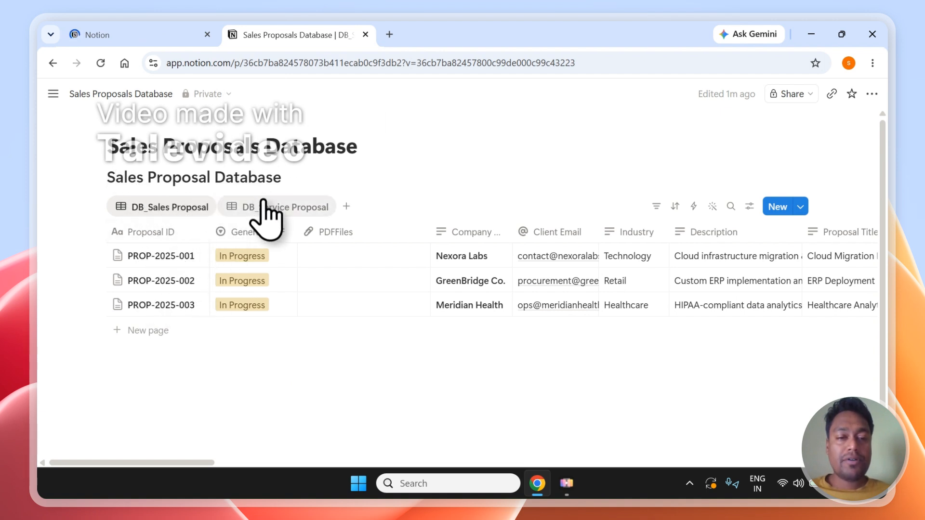
click(264, 211)
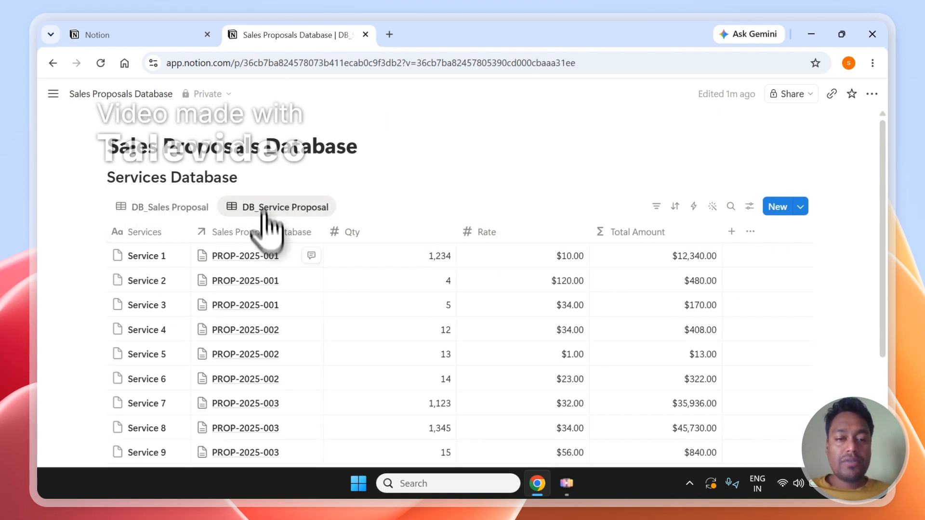
click(205, 206)
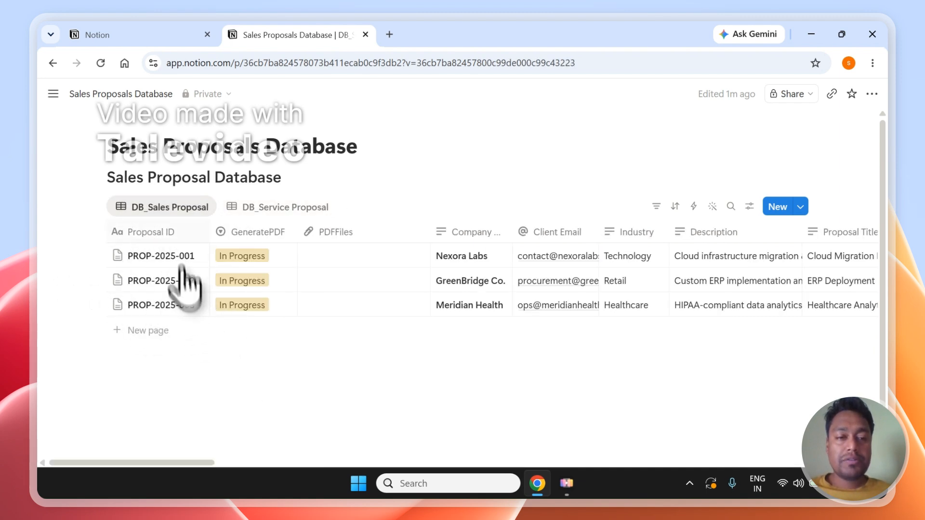
click(288, 208)
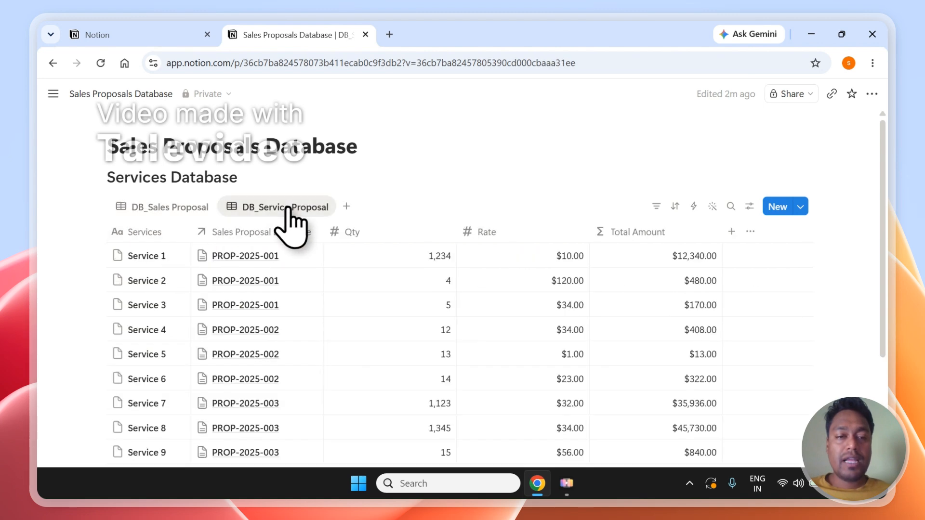
click(172, 212)
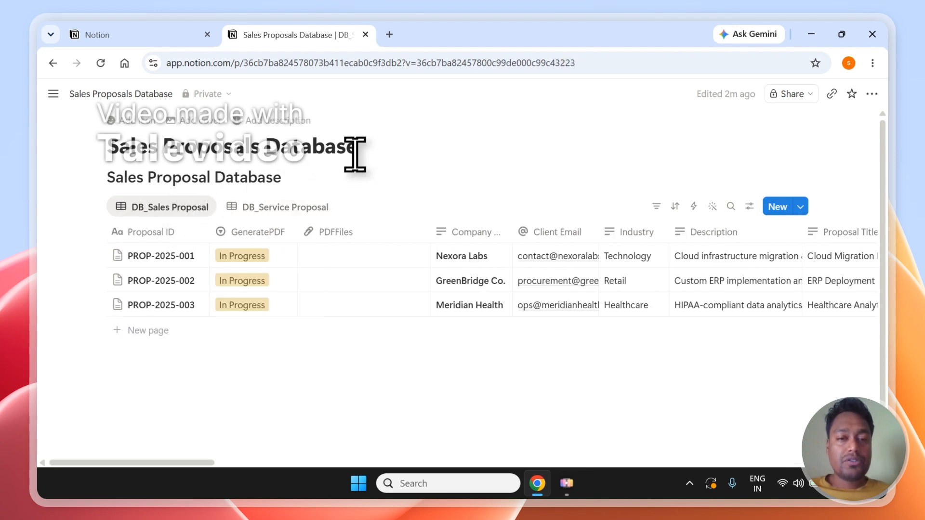
Copy the page title "Sales Proposals Database".
drag(359, 148, 184, 148)
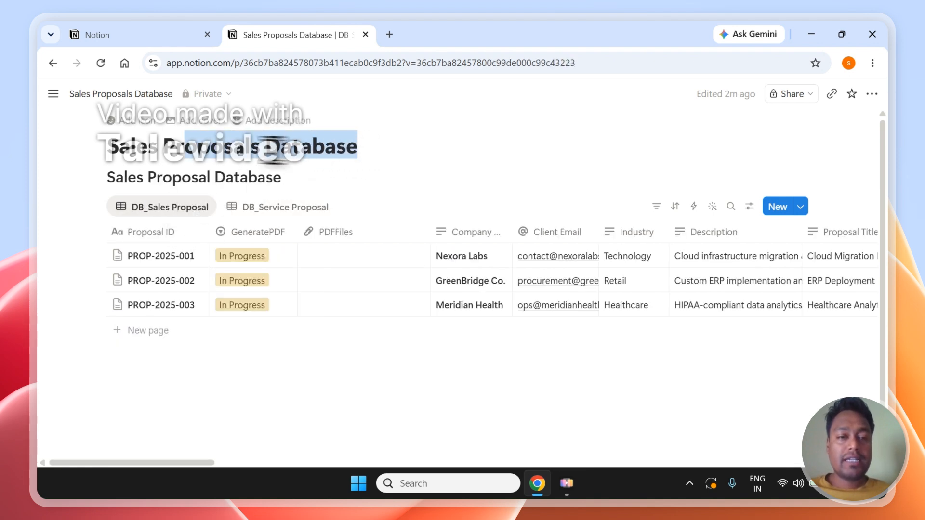
right_click(112, 147)
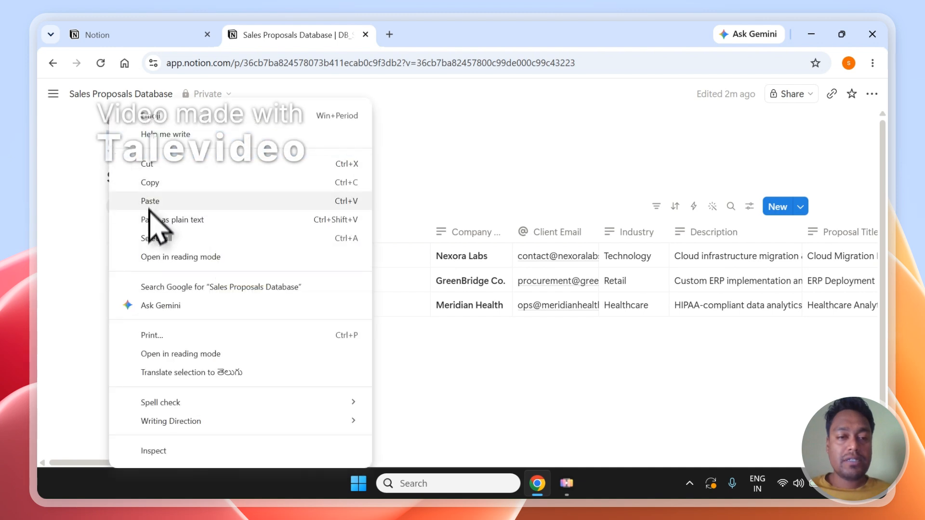
click(157, 182)
Return to the PDFOutput connection request and grant it access to both Sales Proposals Database results, found by searching the copied title.
click(129, 32)
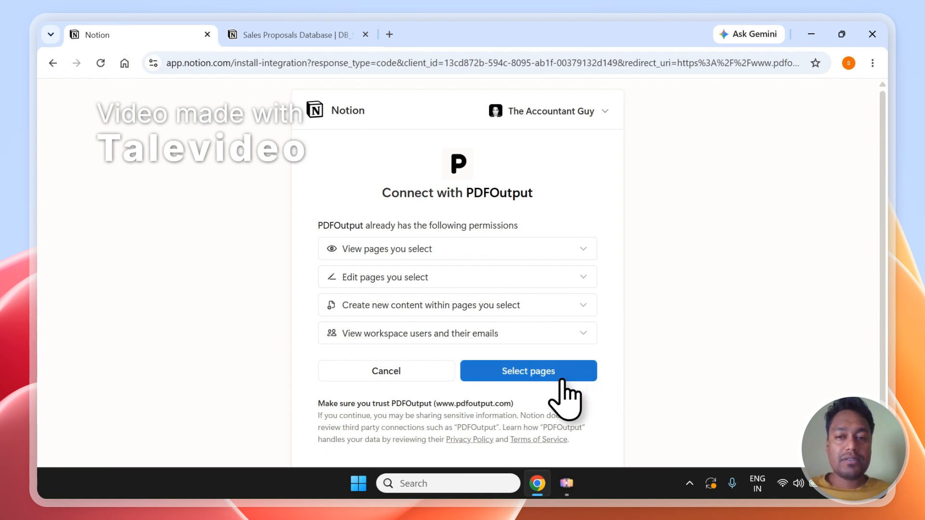
click(540, 376)
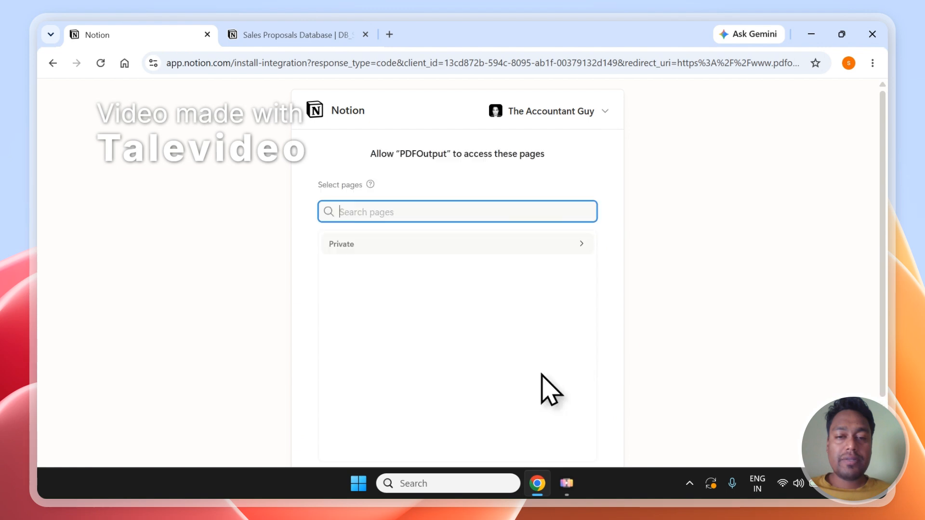
right_click(375, 212)
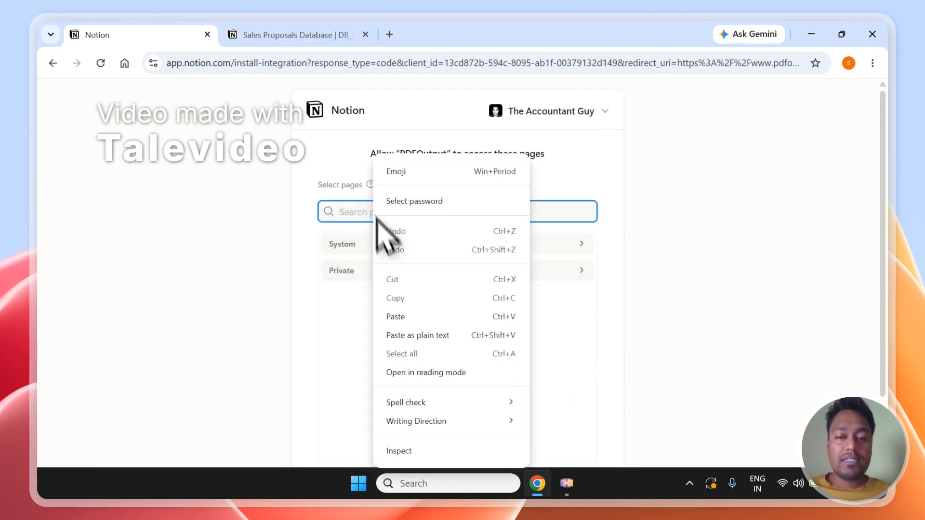
click(407, 322)
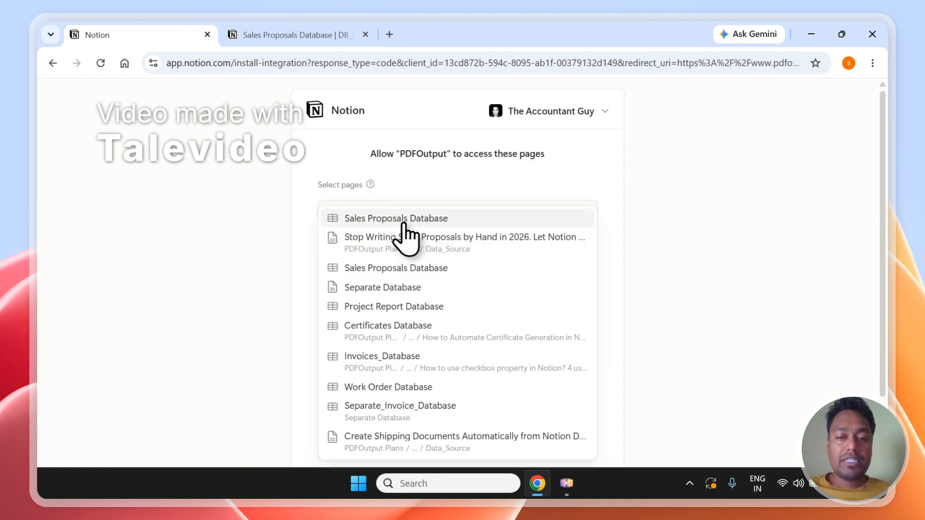
click(404, 222)
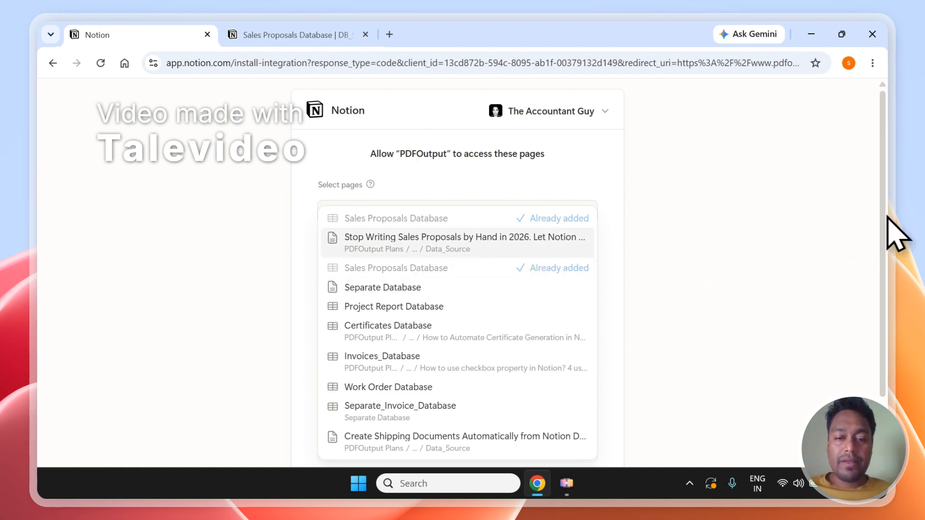
click(881, 357)
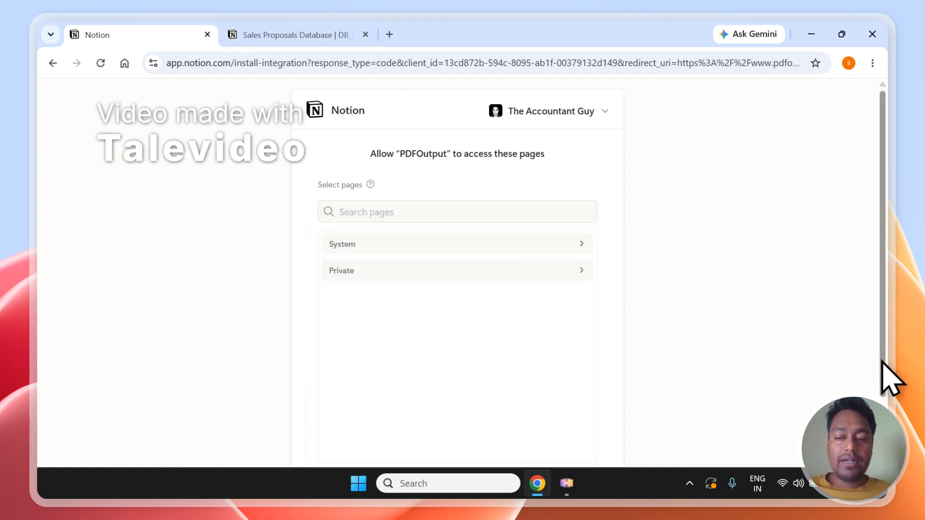
scroll(882, 362, down, 2)
click(525, 415)
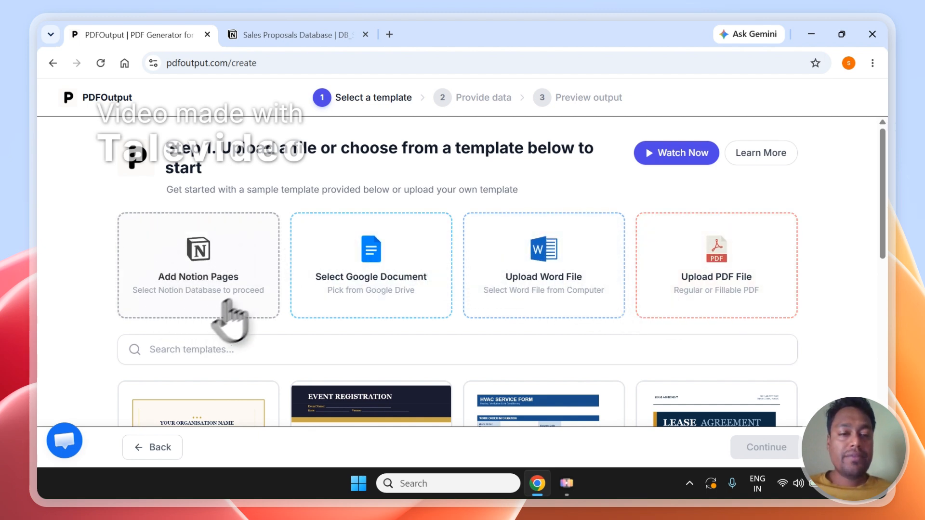
In the Notion database, open PROP-2025-001 as a full page, delete the invoice layout from its body and return to the database.
click(281, 30)
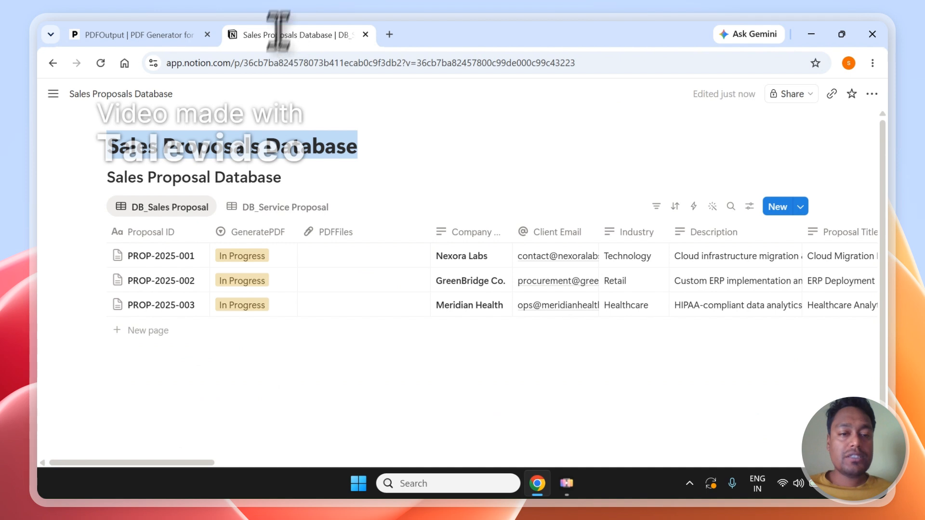
click(193, 257)
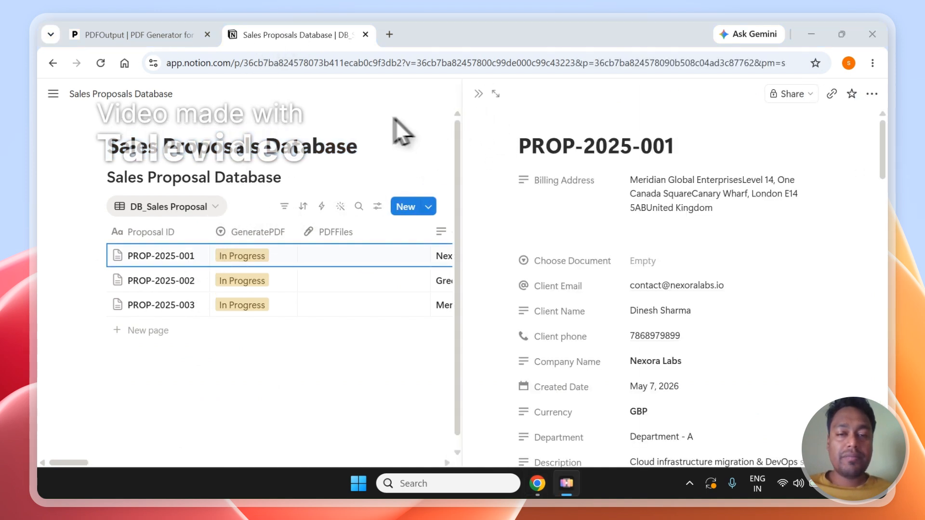
click(495, 93)
drag(882, 154, 890, 357)
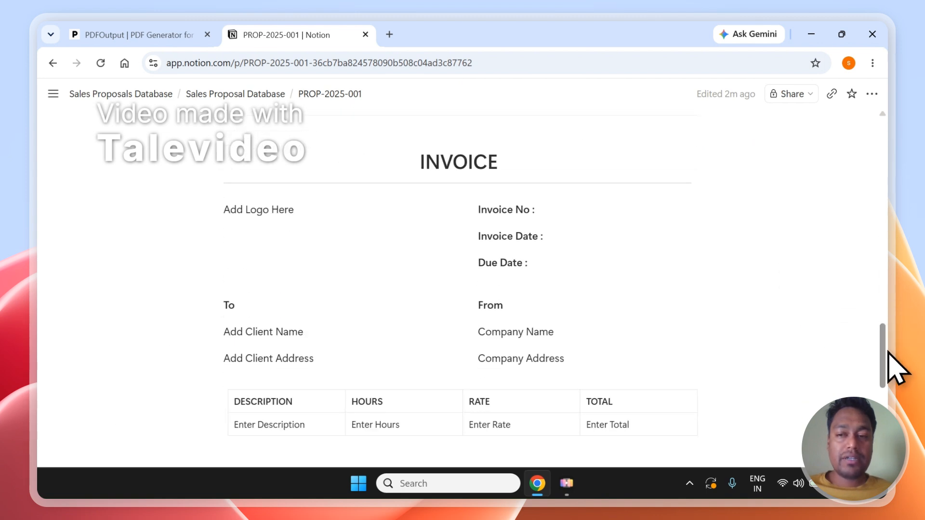
drag(767, 140, 319, 490)
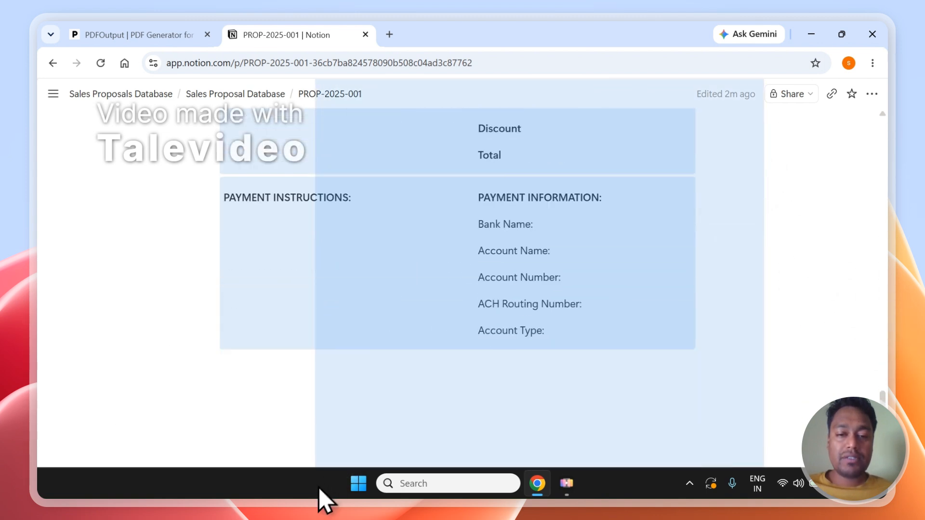
key(Delete)
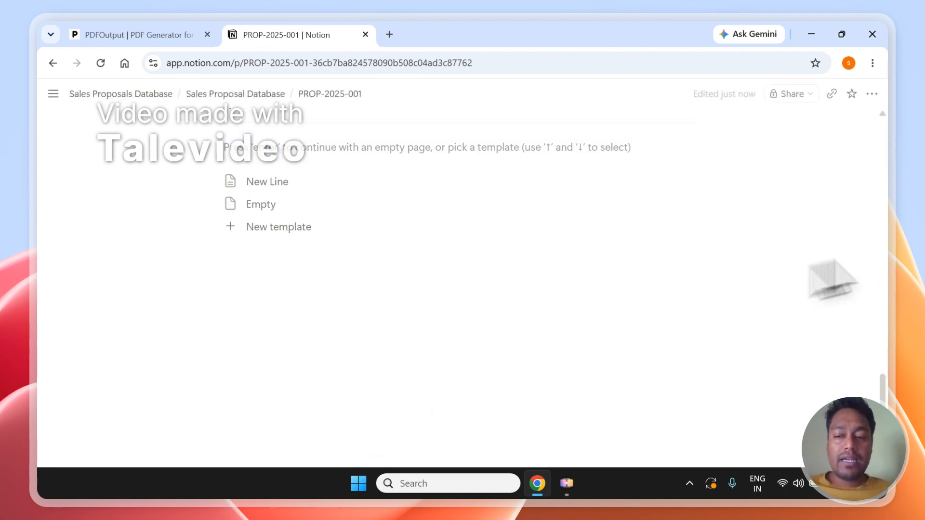
drag(889, 410, 888, 382)
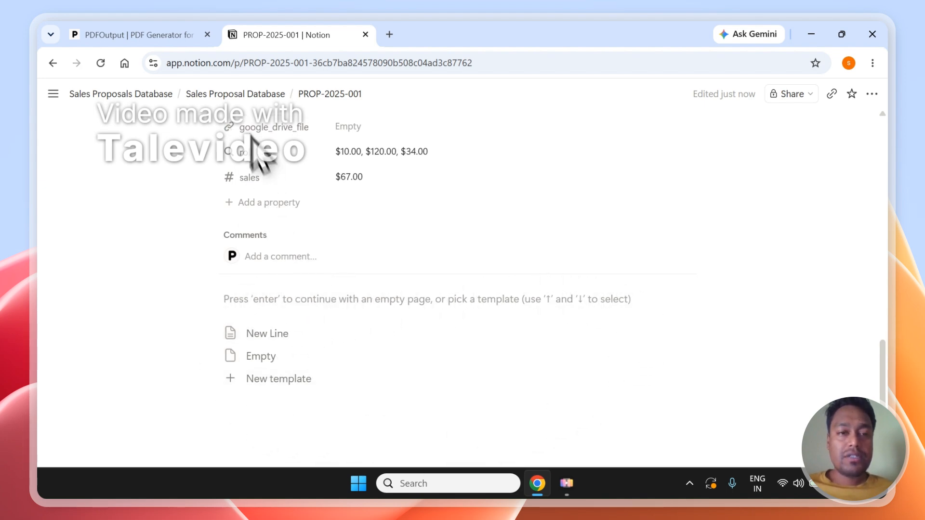
click(220, 99)
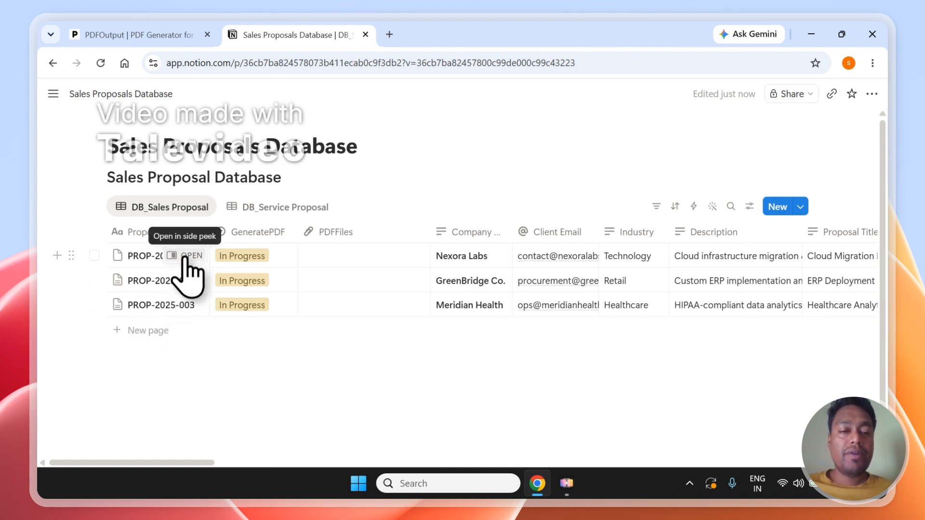
Switch back to PDFOutput and search the templates for "propo".
click(155, 27)
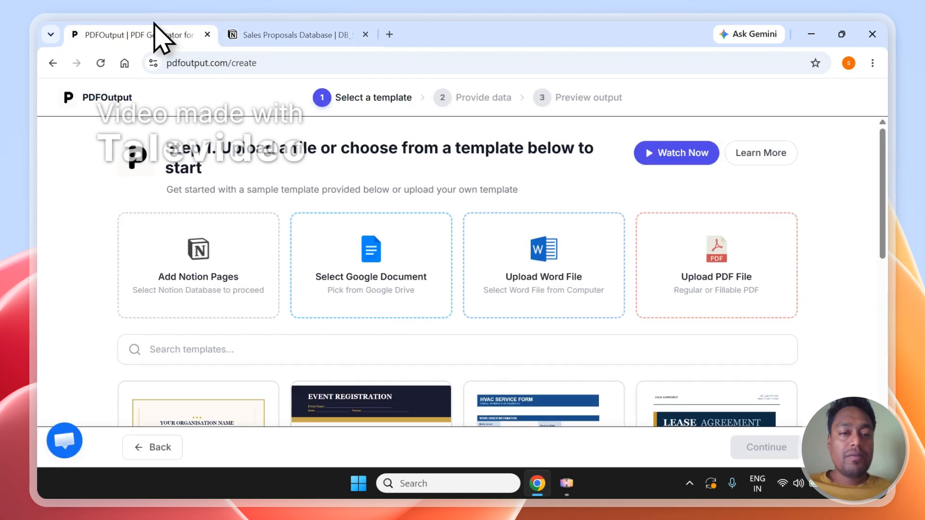
click(317, 352)
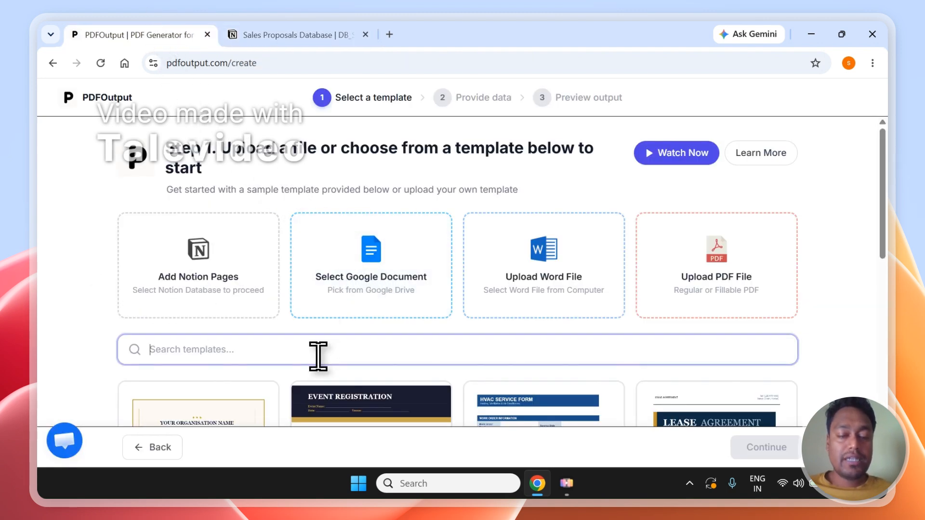
text(prop)
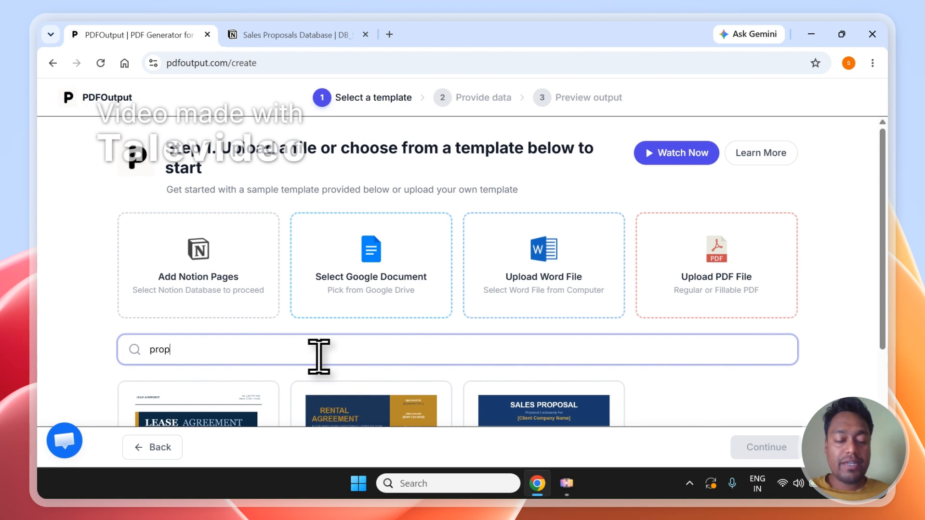
text(sa)
key(BackSpace)
key(BackSpace)
key(BackSpace)
text(po)
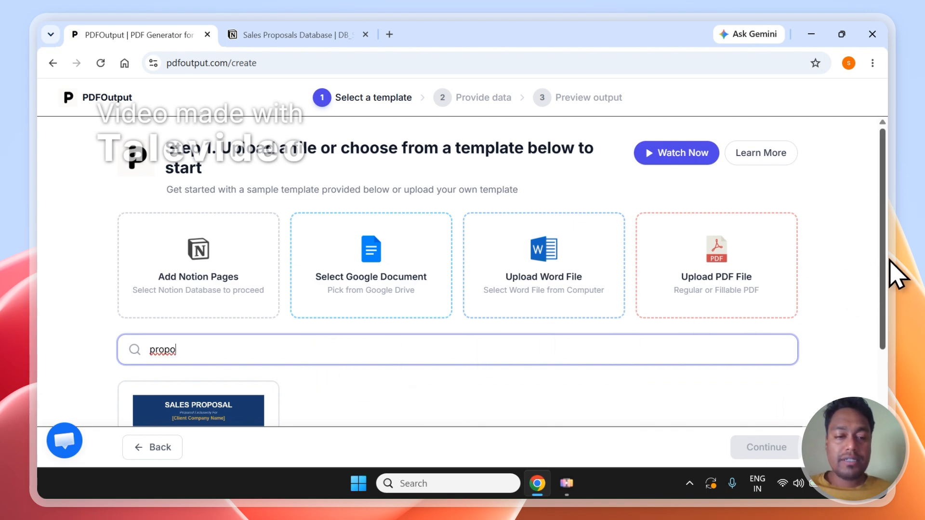
Select the Sales Proposal template and continue to the Provide data stage.
drag(890, 272, 888, 324)
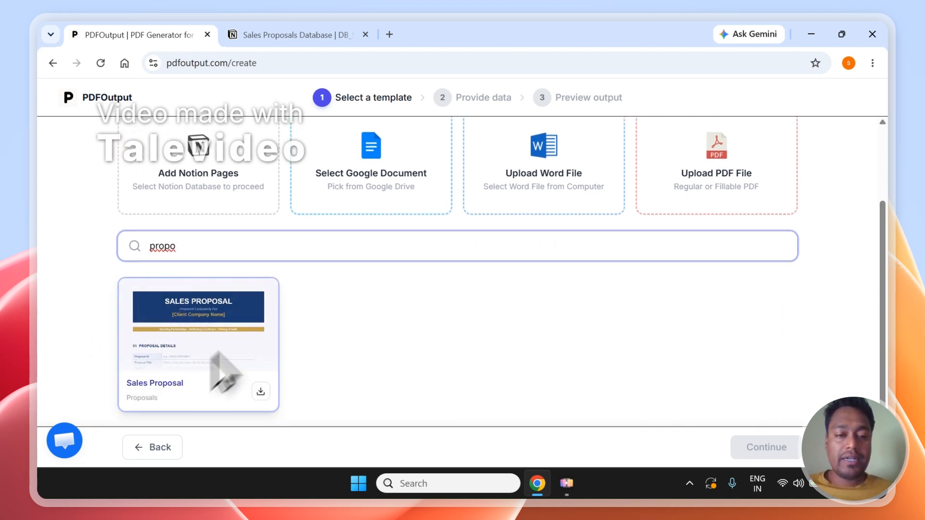
click(246, 332)
click(246, 333)
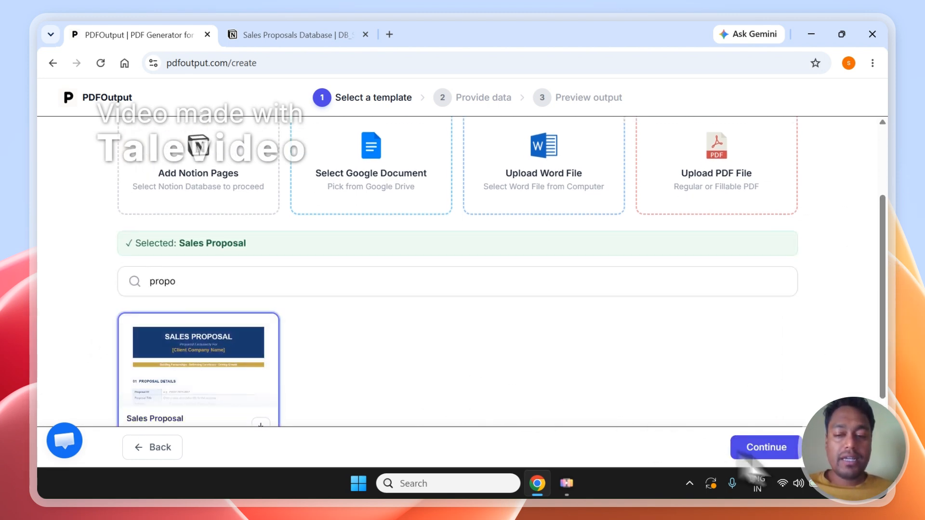
click(794, 454)
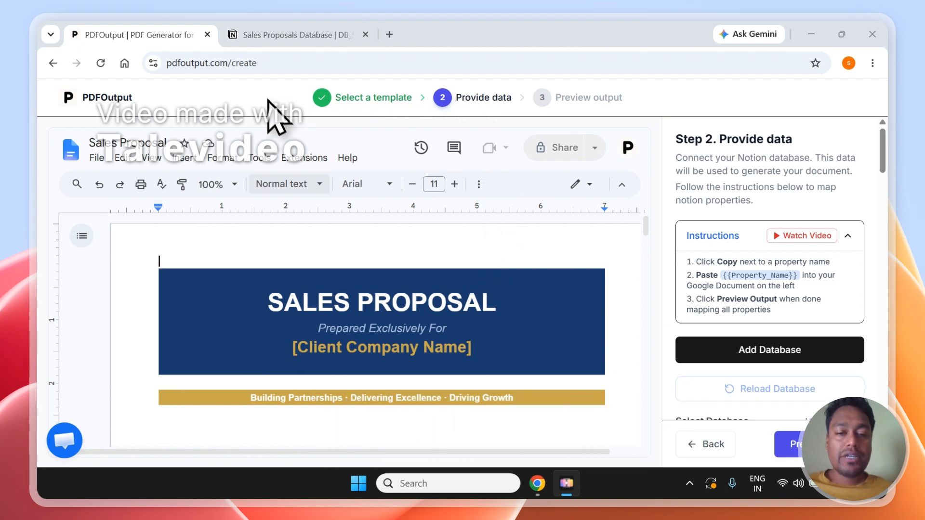
Look over the Sales Proposal template, reload the available databases and select Sales Proposal Database as the data source.
scroll(649, 227, down, 15)
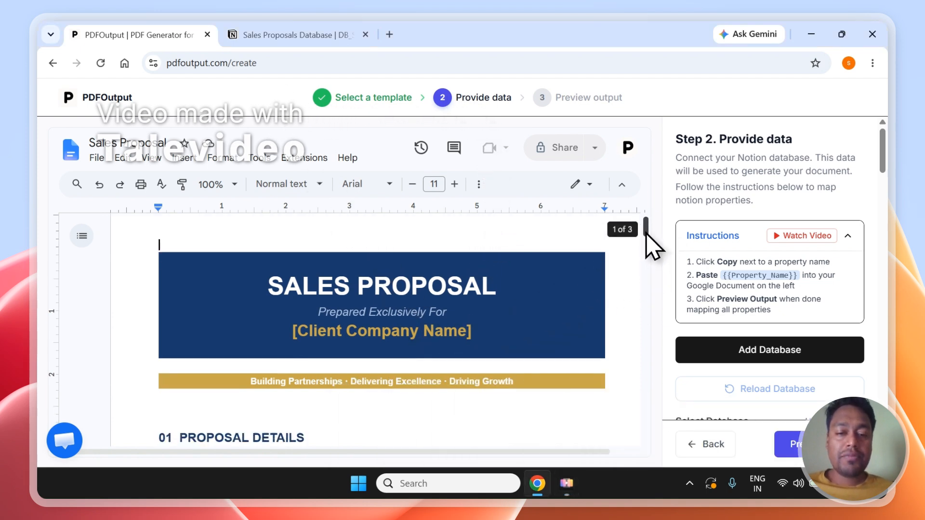
drag(653, 321, 640, 231)
drag(889, 143, 891, 181)
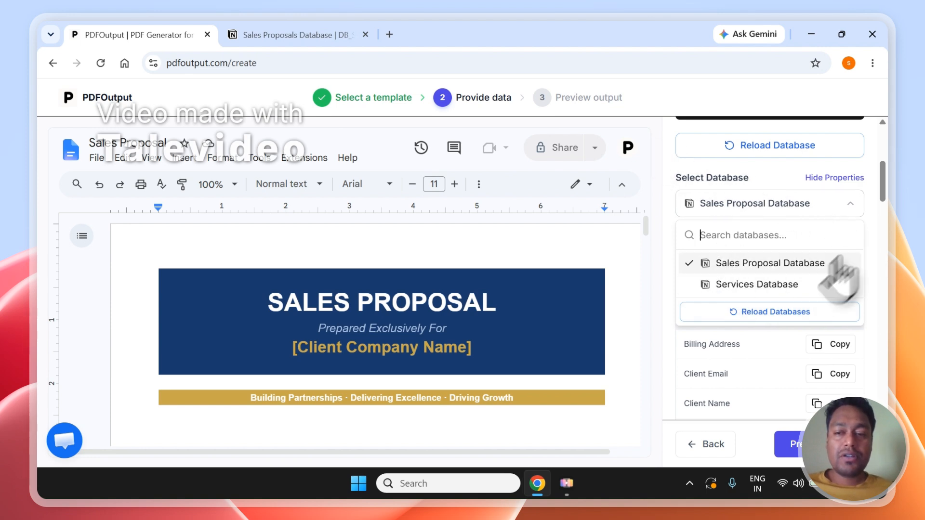
click(790, 312)
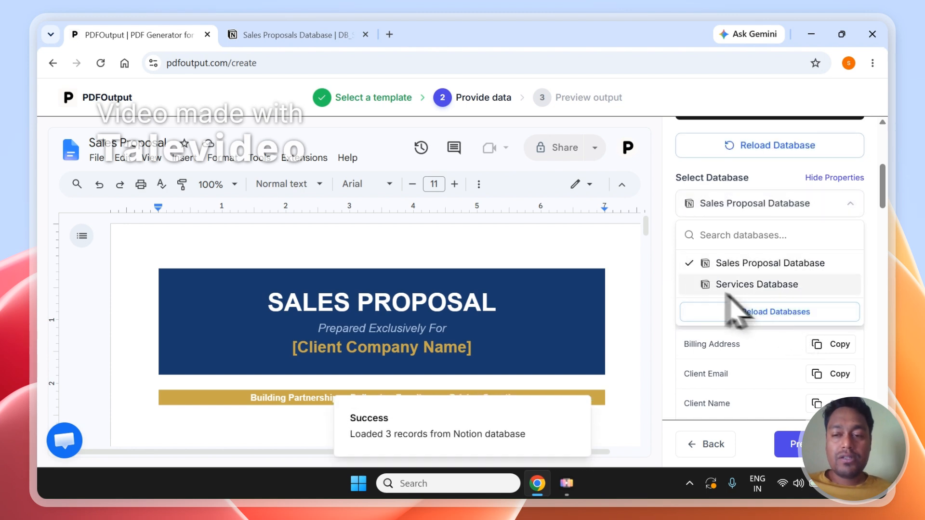
click(749, 269)
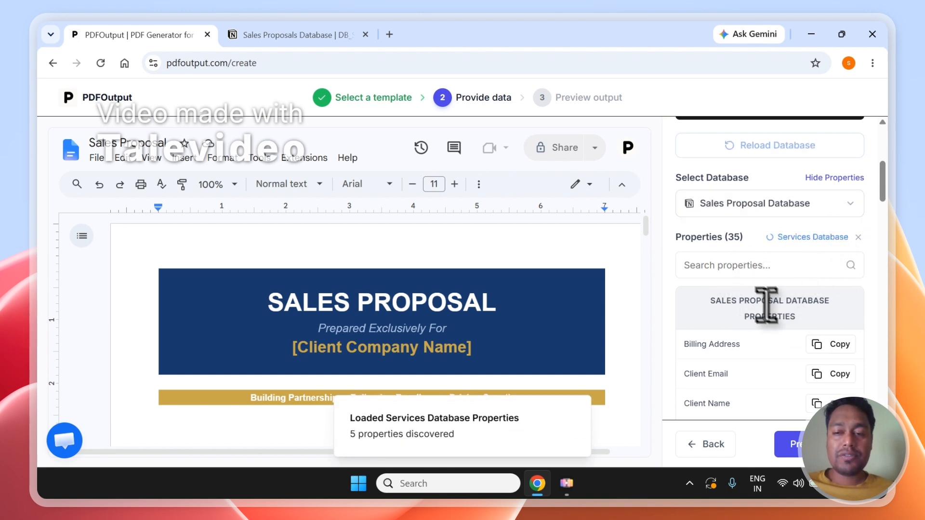
Check the sales proposal records in Notion, return to PDFOutput and look through the Sales Proposal Database property list.
click(330, 32)
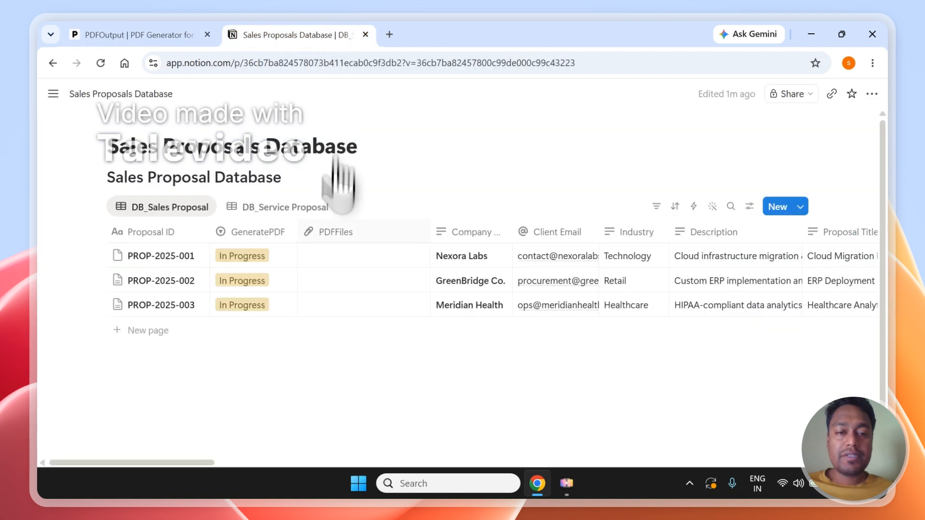
click(121, 35)
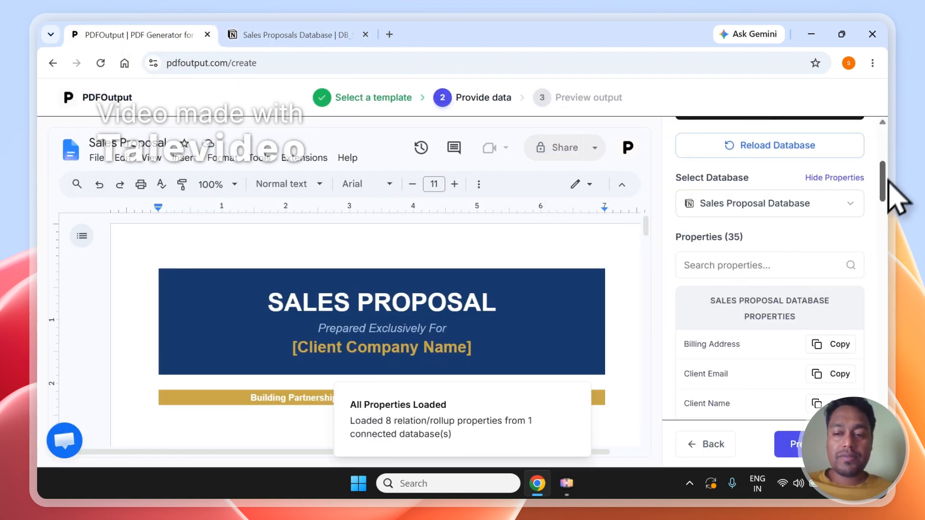
scroll(889, 188, down, 5)
mouse_move(889, 186)
mouse_down()
mouse_move(888, 346)
mouse_move(882, 155)
mouse_move(881, 171)
mouse_up()
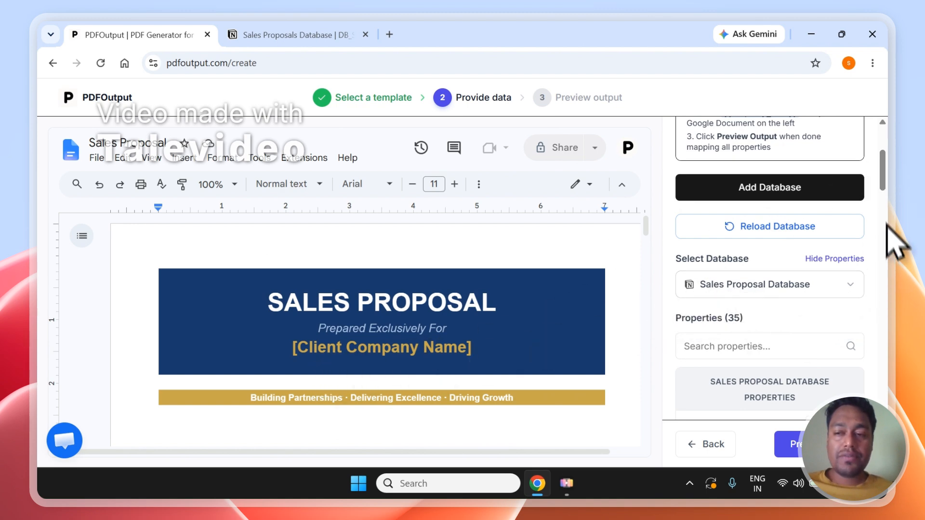
drag(885, 179, 890, 233)
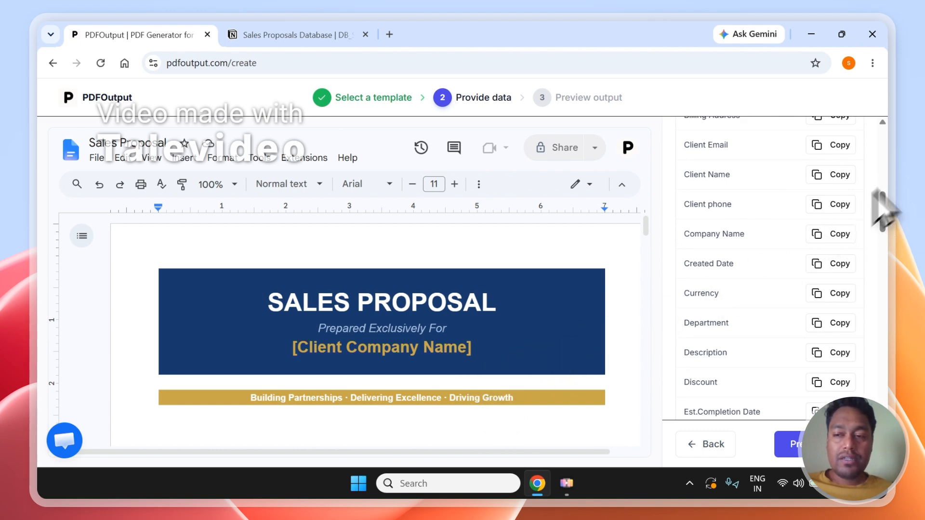
scroll(884, 203, up, 3)
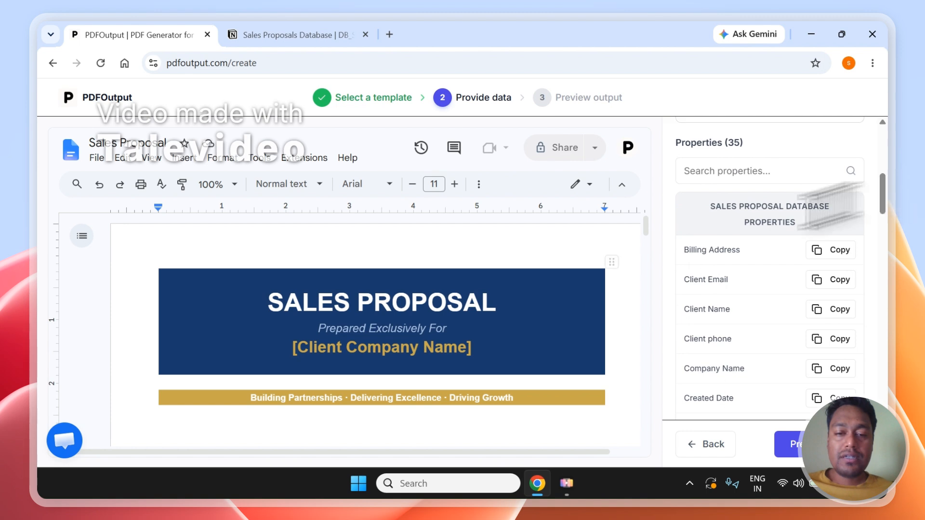
Search the properties for "Client" and replace the [Client Company Name] placeholder in the template's cover banner with {{Client Name}}.
click(814, 161)
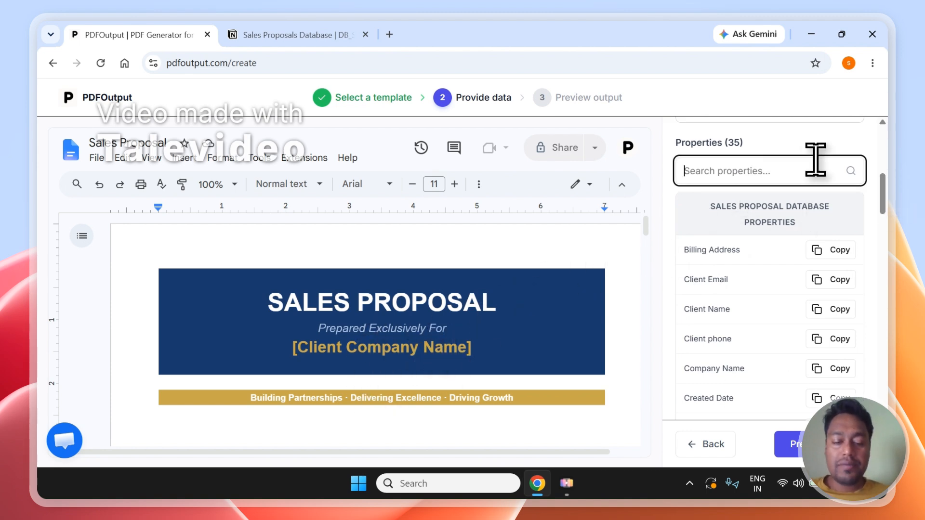
text(Client)
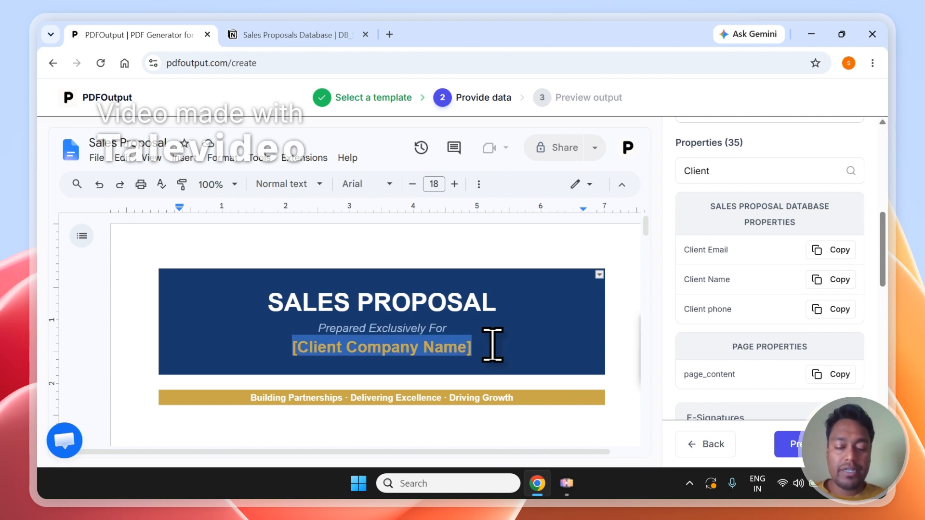
key(BackSpace)
text({{Client Name}})
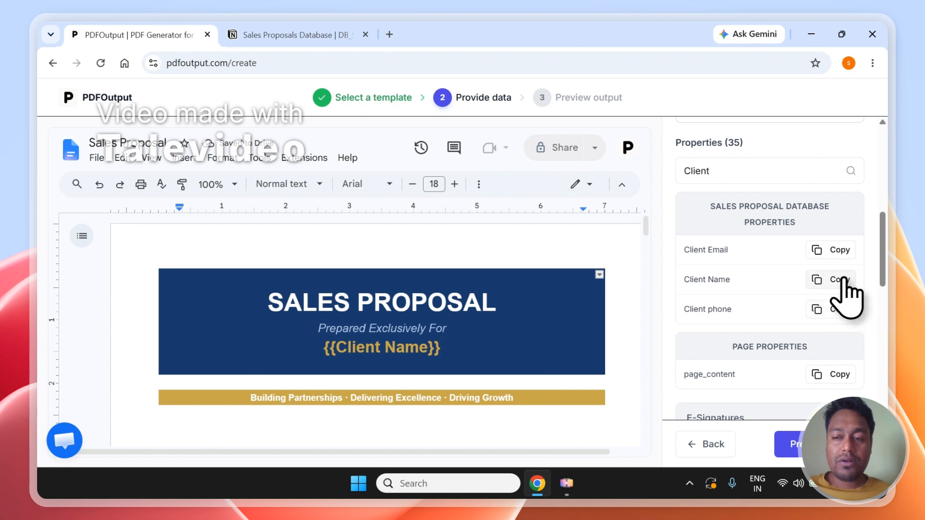
scroll(856, 273, up, 7)
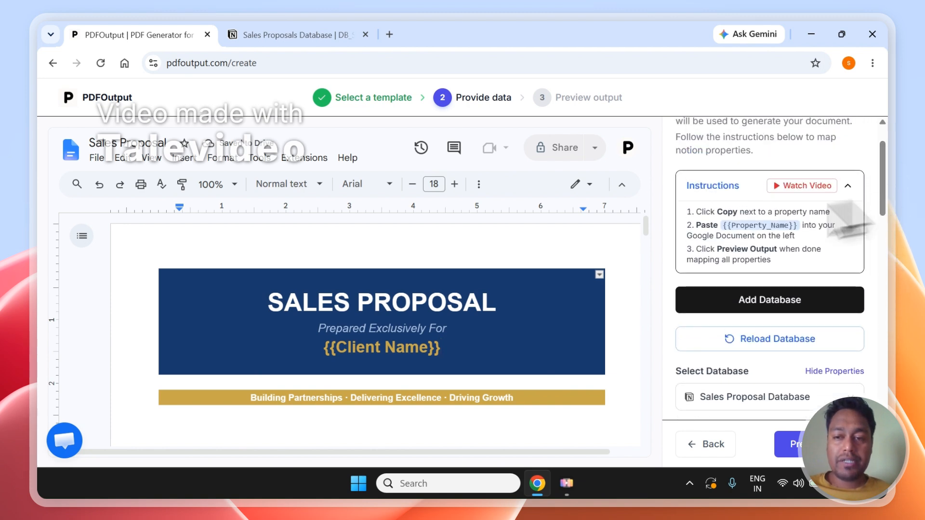
drag(693, 225, 797, 225)
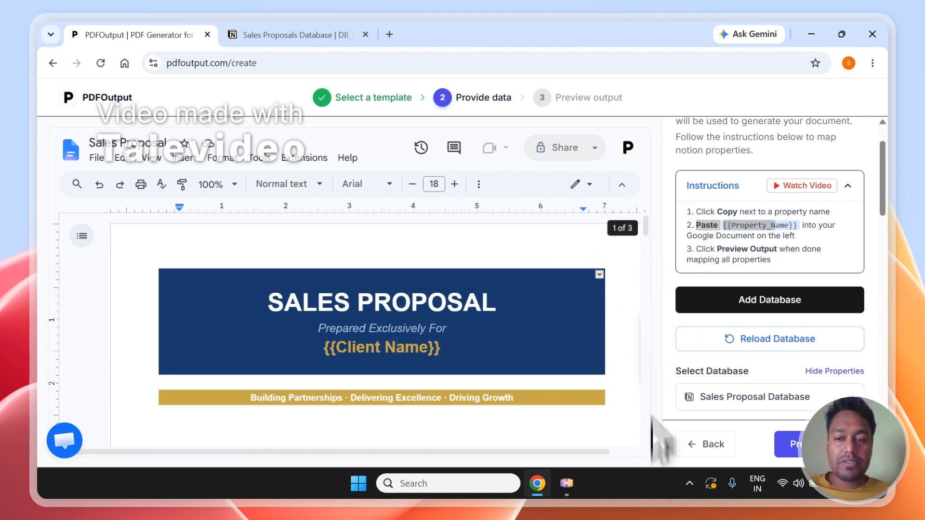
Search the properties for "Propo" and replace the Proposal ID and Proposal Title placeholders in Proposal Details with {{Proposal ID}} and {{Proposal Title}}.
scroll(656, 241, down, 3)
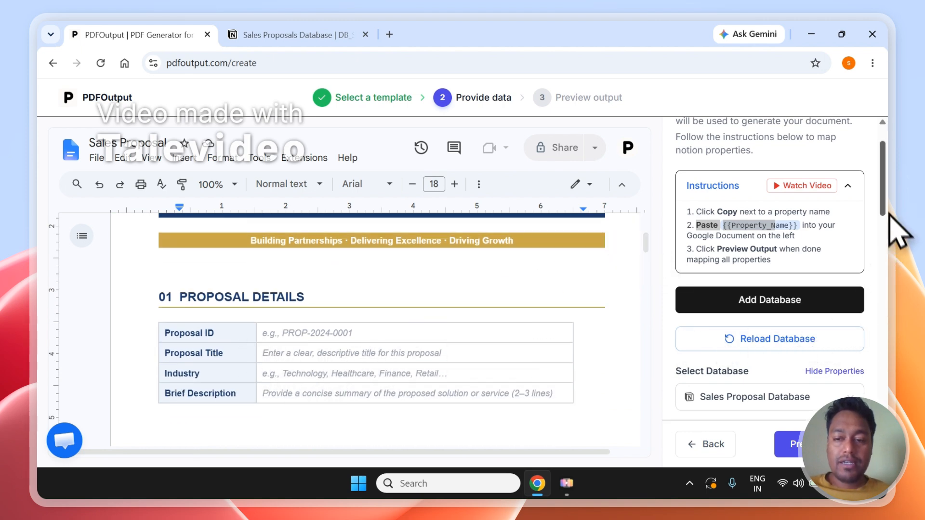
scroll(896, 233, down, 3)
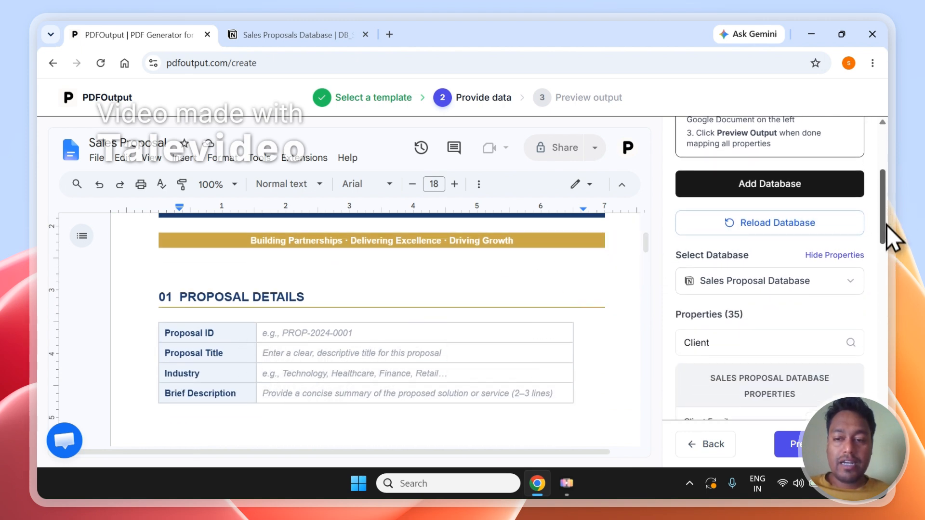
click(744, 334)
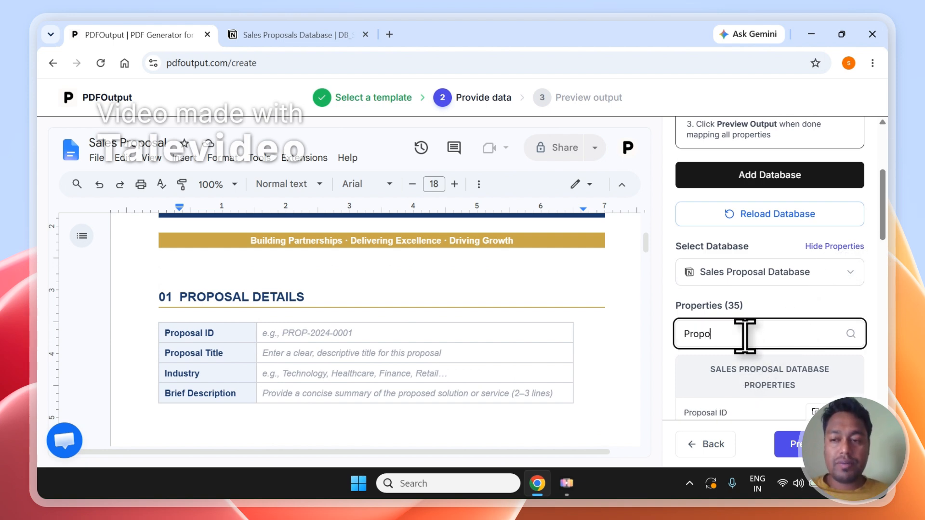
text(Propo)
scroll(884, 227, down, 2)
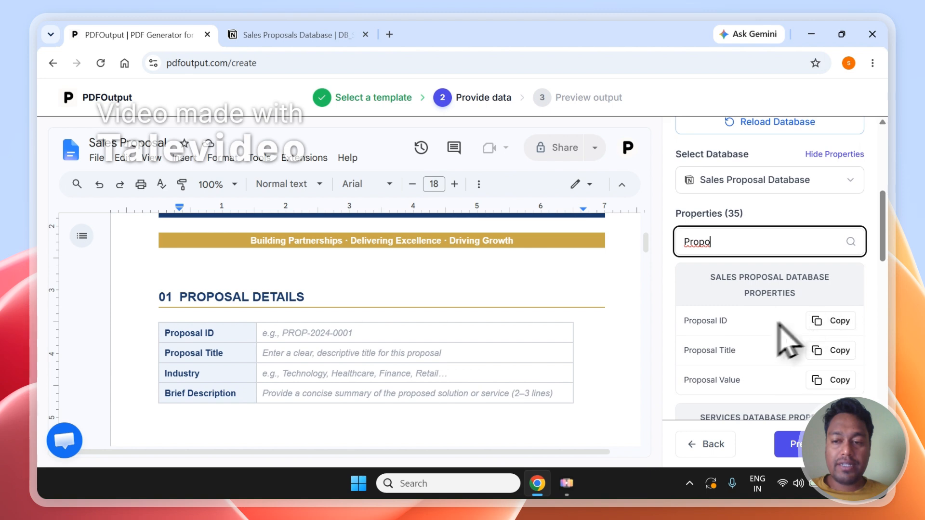
click(833, 322)
click(382, 337)
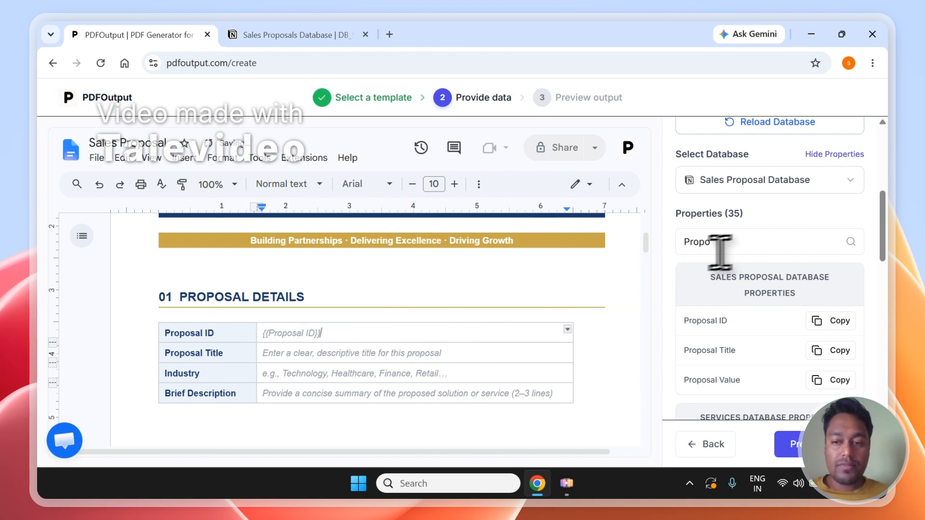
click(833, 351)
click(497, 348)
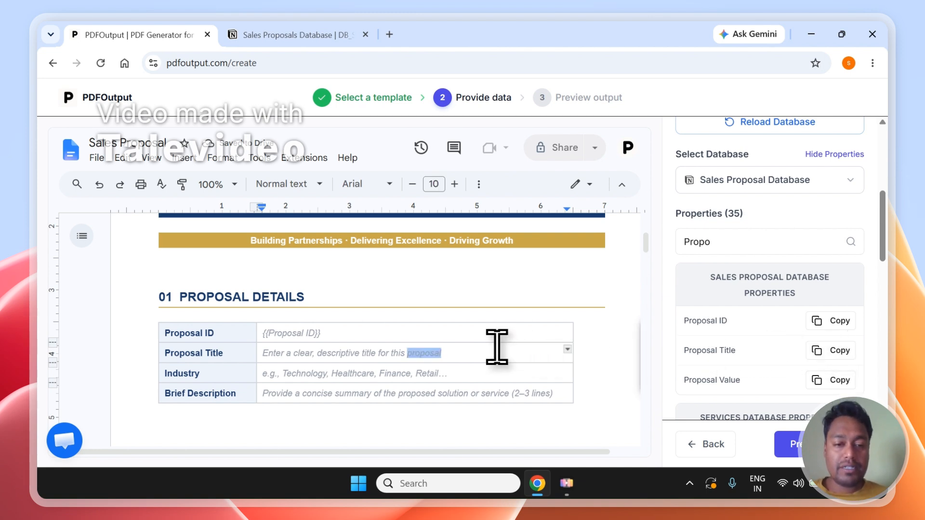
key(ctrl+v)
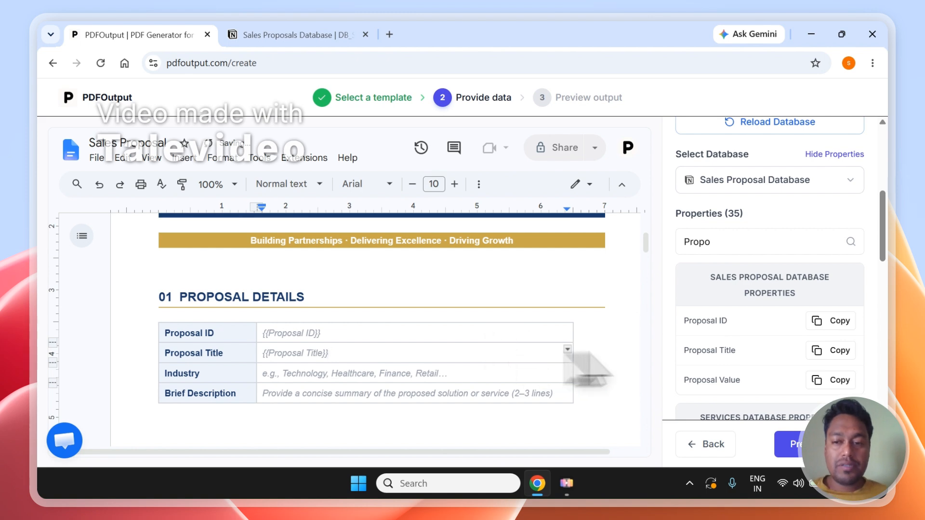
Search the properties for "Indus" and replace the Industry row's sample text in the Proposal Details table with {{Industry}}.
click(763, 237)
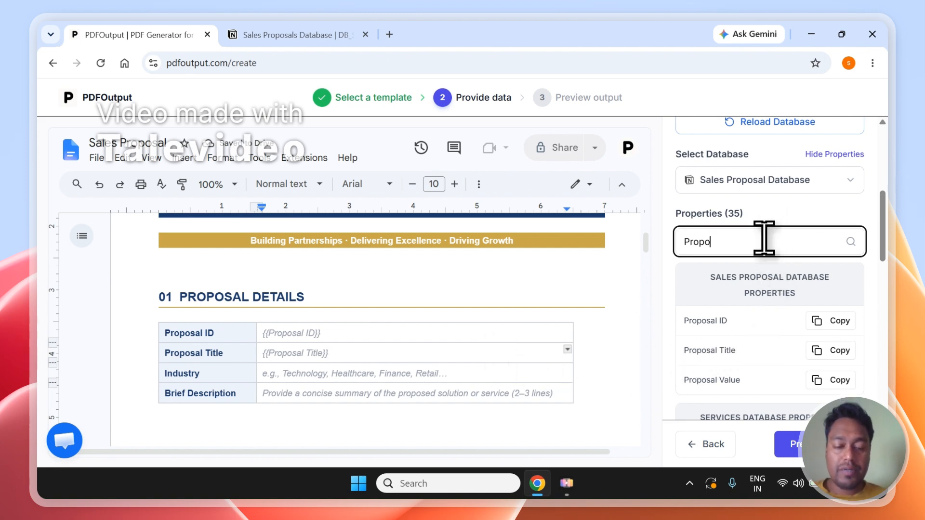
text(Inu=d)
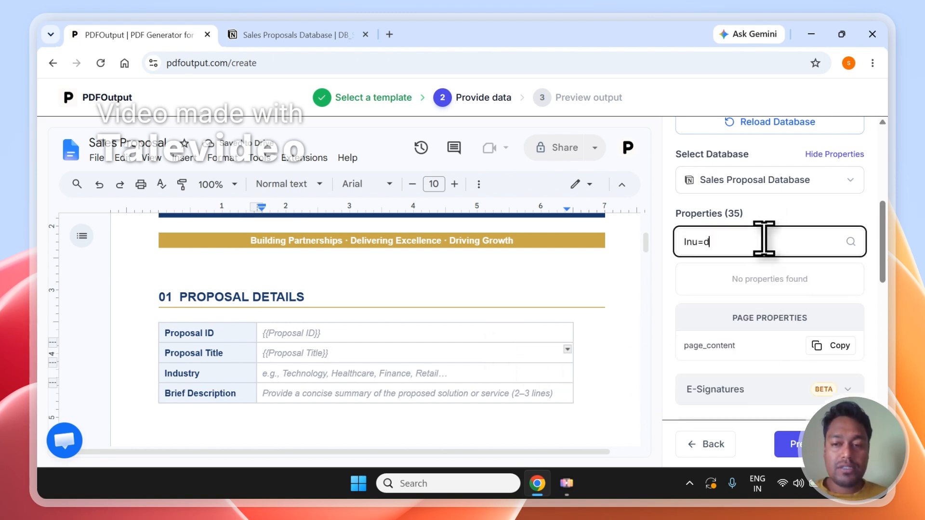
key(BackSpace)
text(dus)
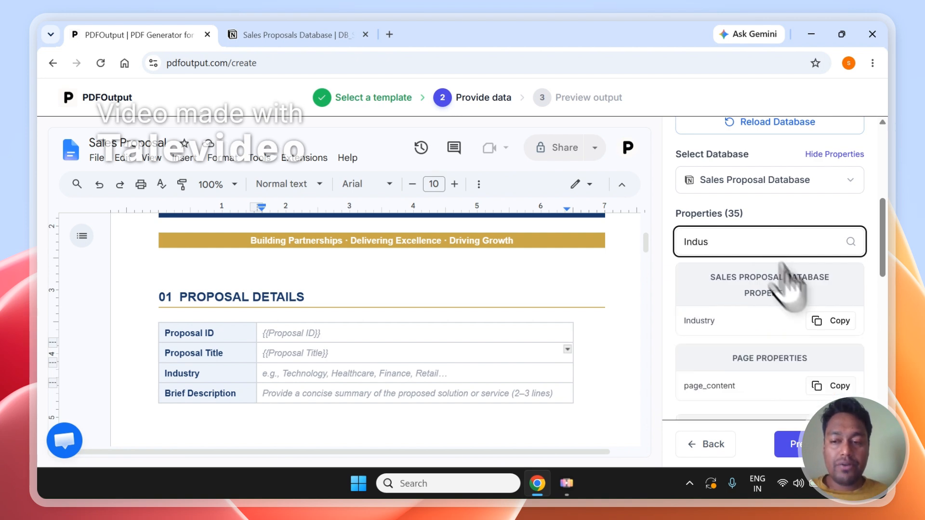
click(830, 320)
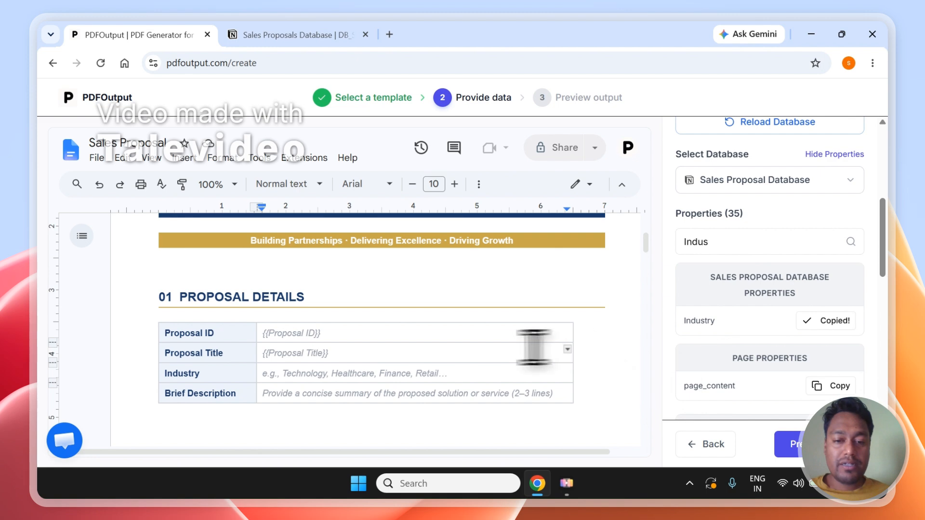
click(479, 374)
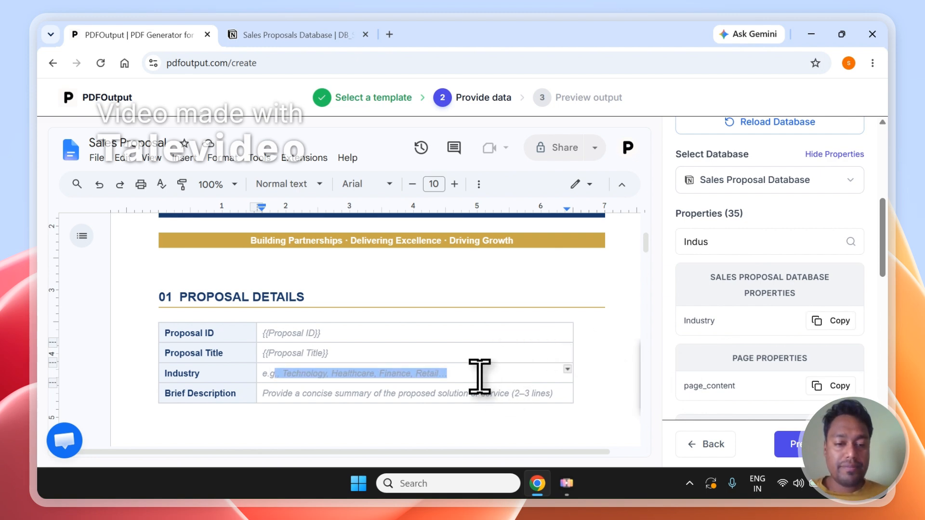
key(ctrl+v)
Search the properties for "Des" and replace the Brief Description row's sample text with {{Description}}.
click(715, 249)
text(Des)
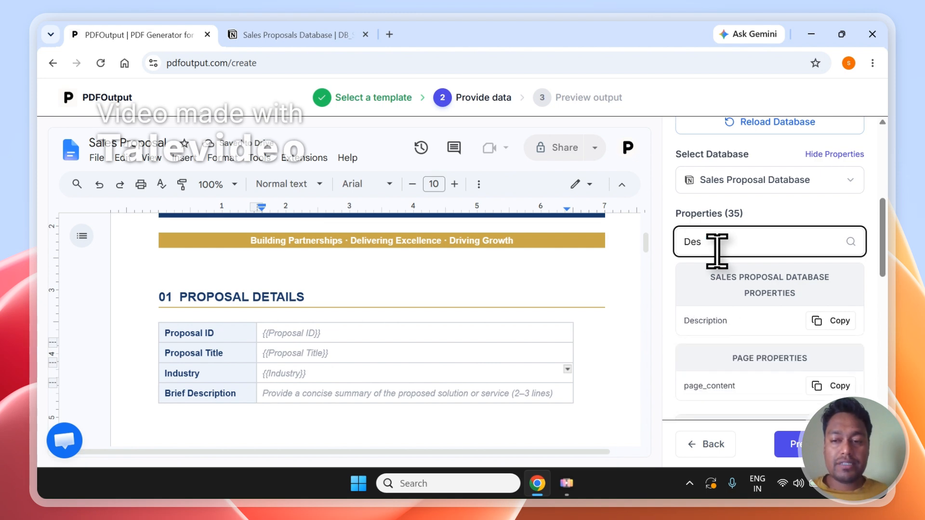
click(833, 321)
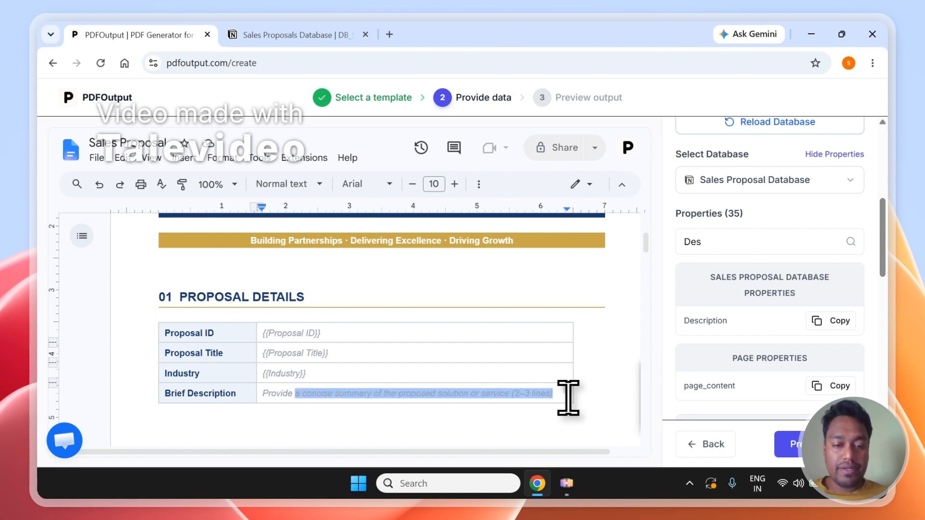
key(ctrl+v)
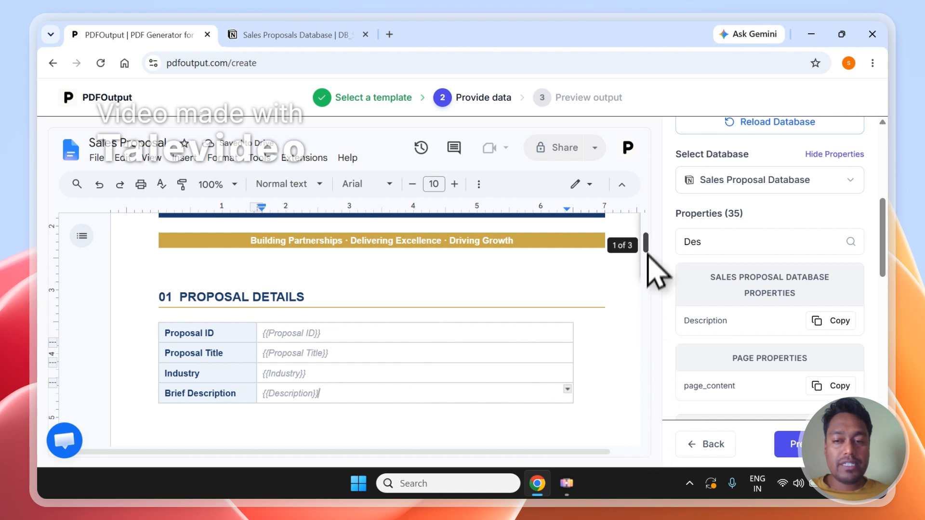
Review the template's Client Information section, compare the DB_Service Proposal and DB_Sales Proposal views in Notion, and return to PDFOutput.
drag(646, 239, 671, 268)
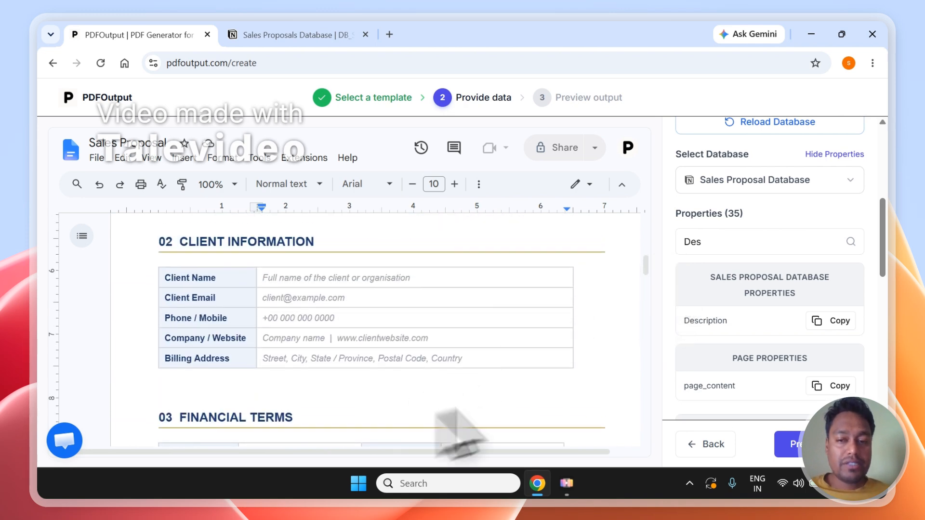
click(349, 28)
click(278, 211)
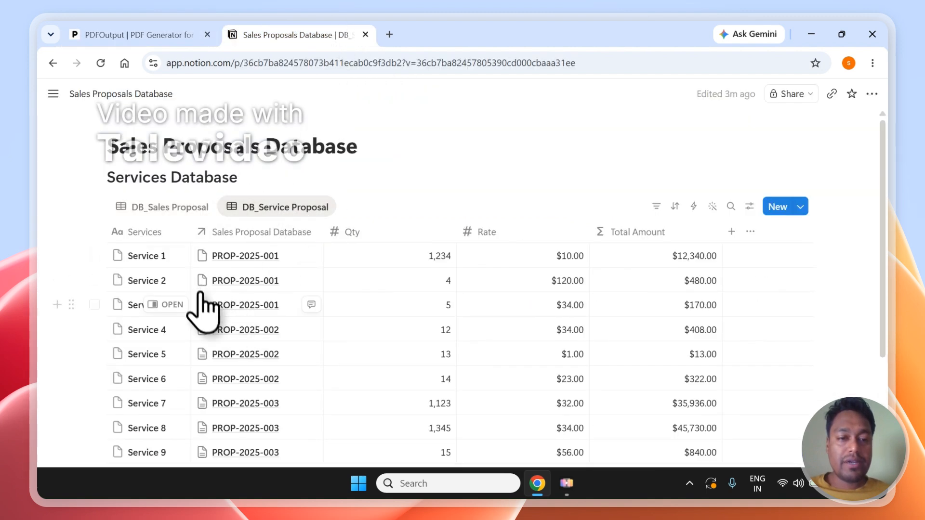
click(175, 207)
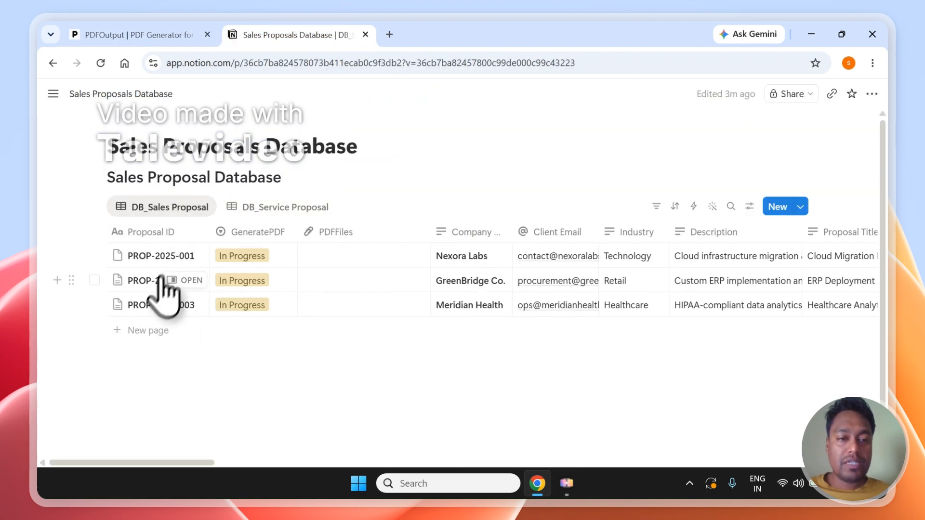
click(115, 30)
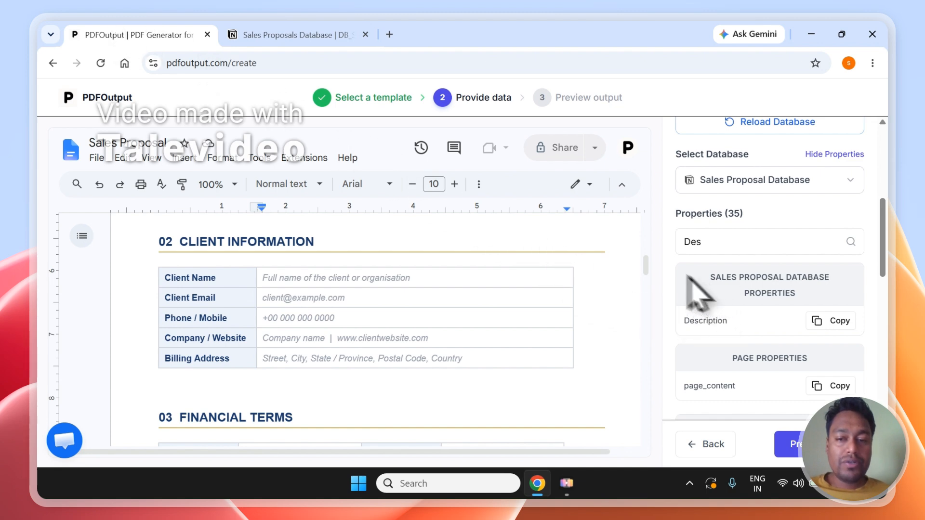
Insert a 2 x 2 table below the Proposal Details table and head its first column "Services Description".
scroll(646, 268, down, 1)
mouse_move(646, 268)
mouse_down()
mouse_move(654, 320)
mouse_move(656, 244)
mouse_move(656, 268)
mouse_up()
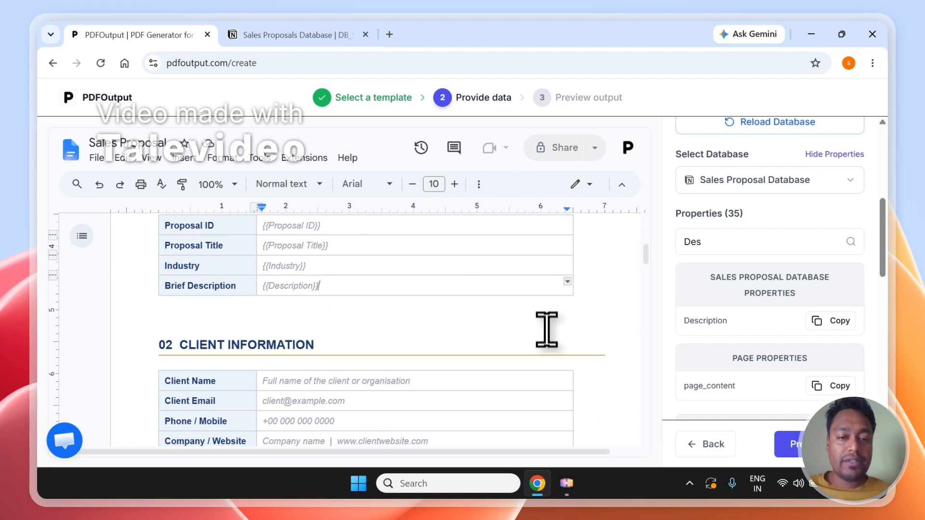
click(185, 158)
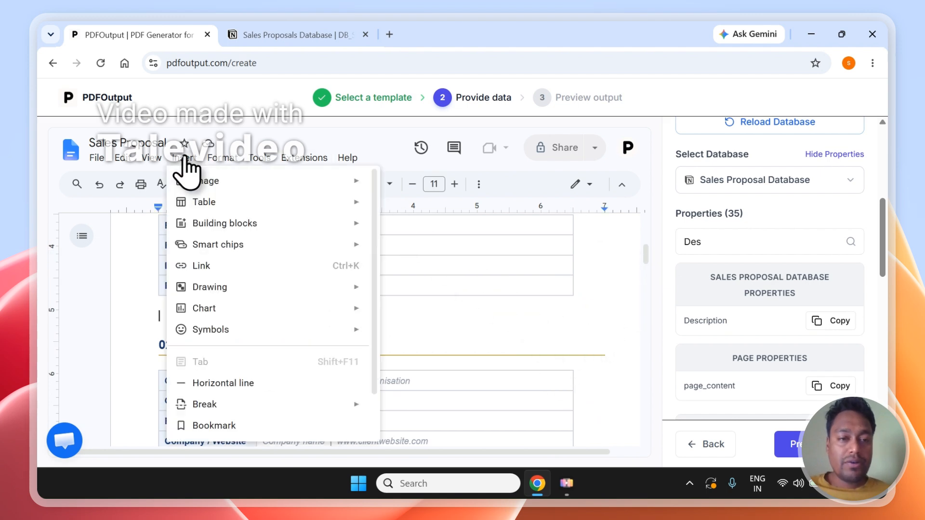
mouse_move(195, 179)
mouse_move(236, 205)
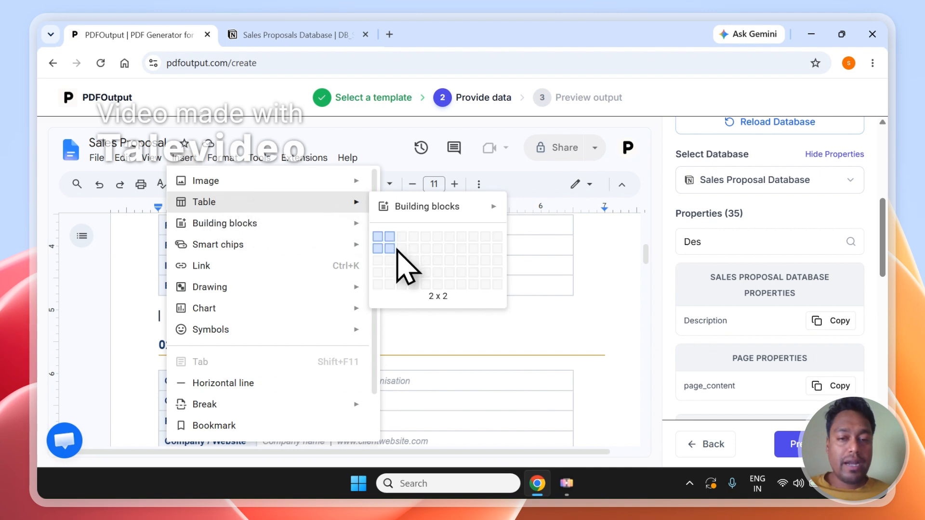
click(406, 268)
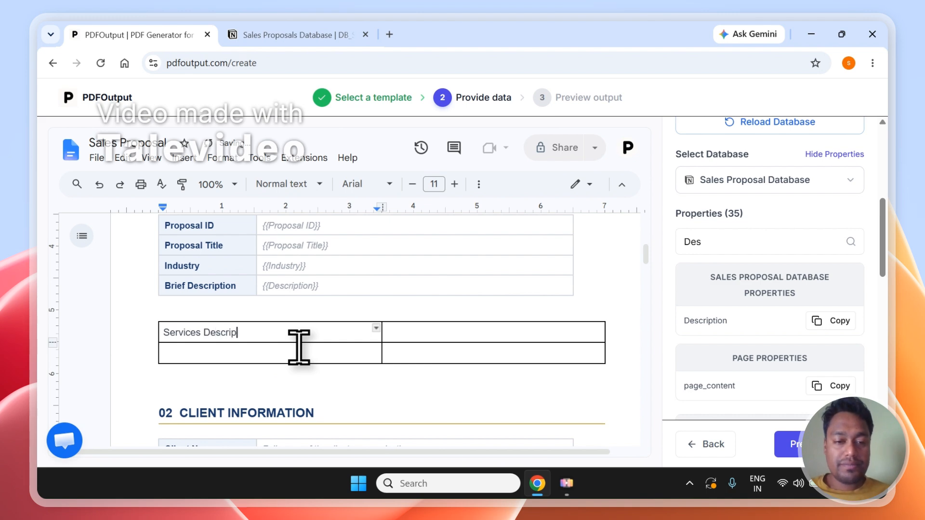
click(308, 350)
Delete the new table's second column and place the cursor in the cell beneath Services Description.
click(419, 331)
right_click(419, 332)
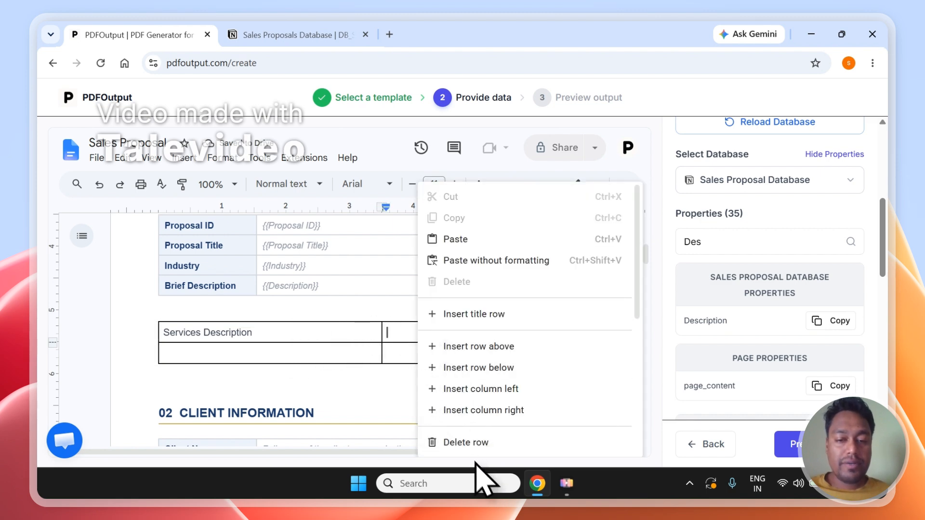
scroll(640, 337, down, 2)
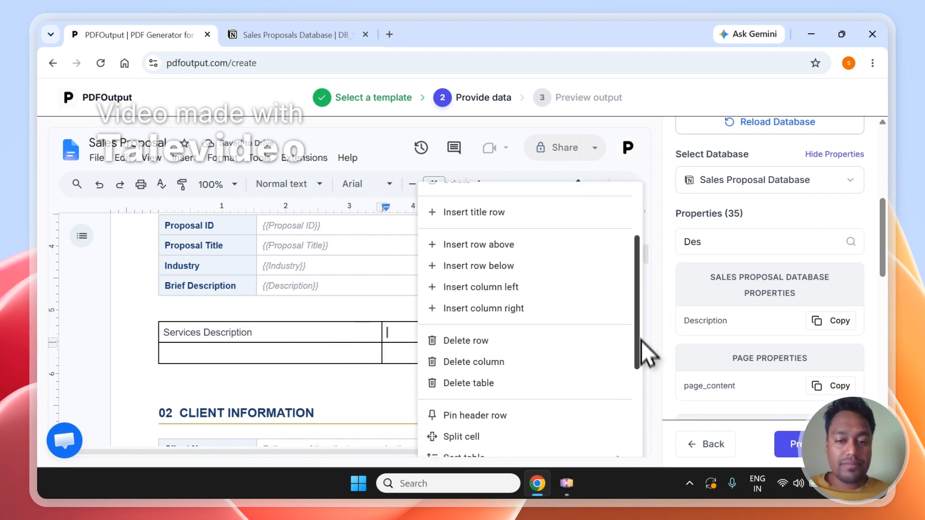
click(549, 357)
click(403, 370)
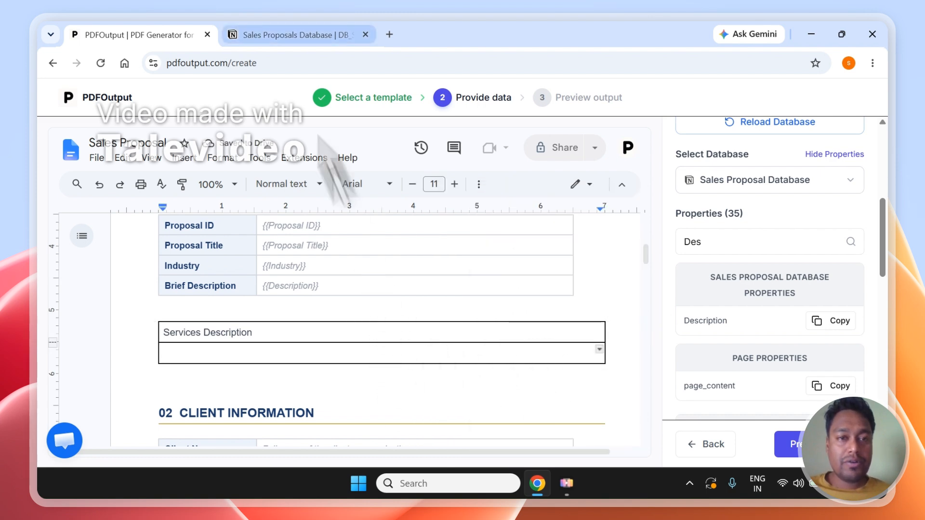
Compare the proposals in Notion's DB_Sales Proposal view with their linked services in DB_Service Proposal, and return to PDFOutput.
click(272, 35)
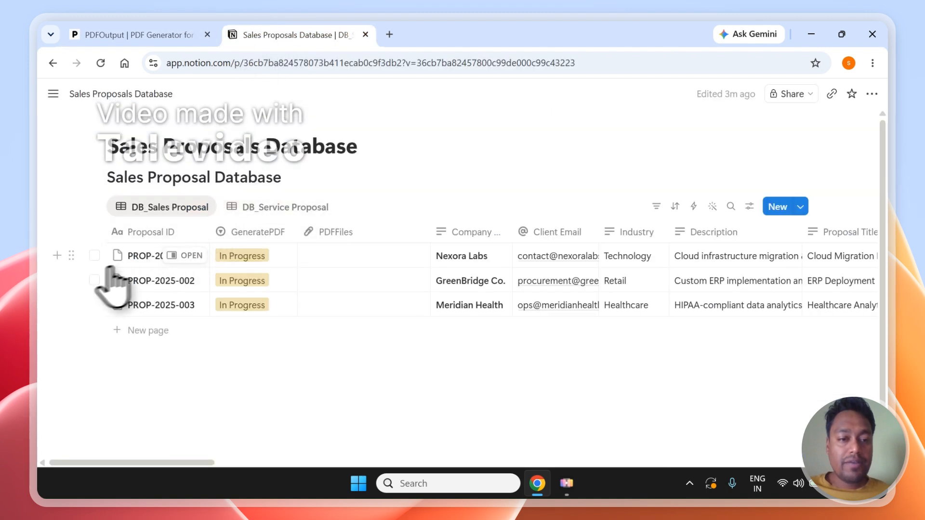
click(94, 256)
click(94, 280)
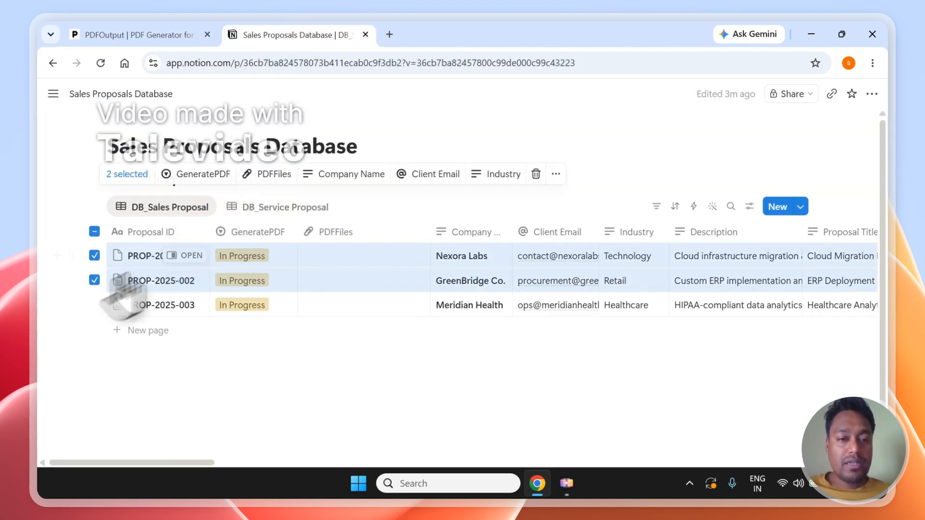
click(293, 210)
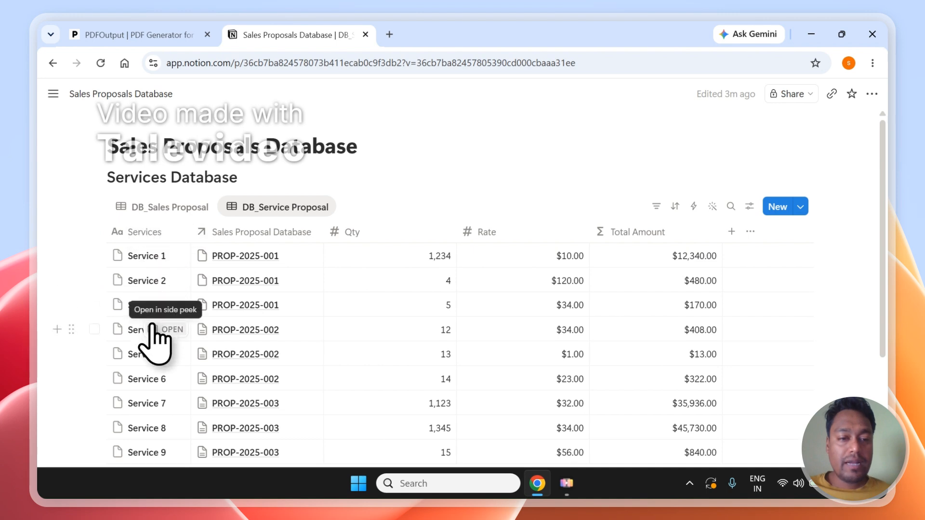
click(183, 29)
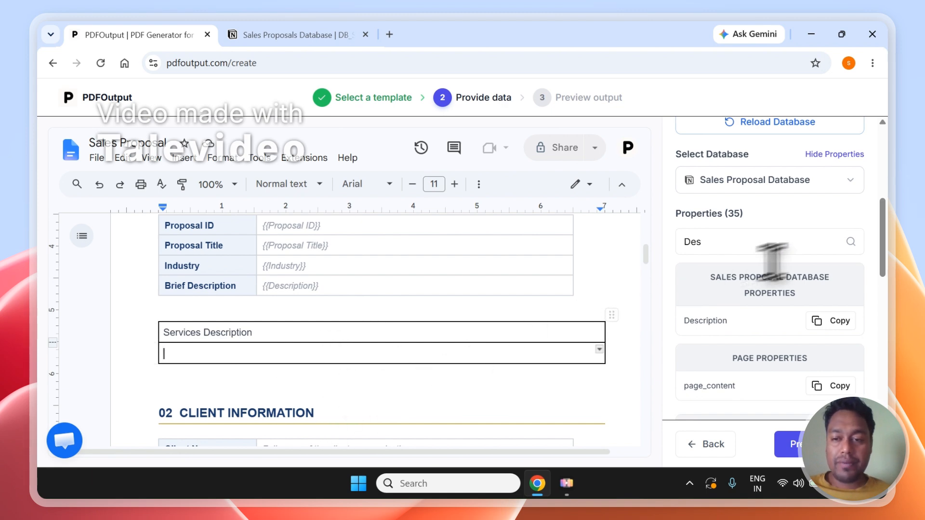
Search the properties for "Ser", insert {{Services Database::Services}} under Services Description, and check it against the Services Database in Notion.
click(800, 251)
text(Ser)
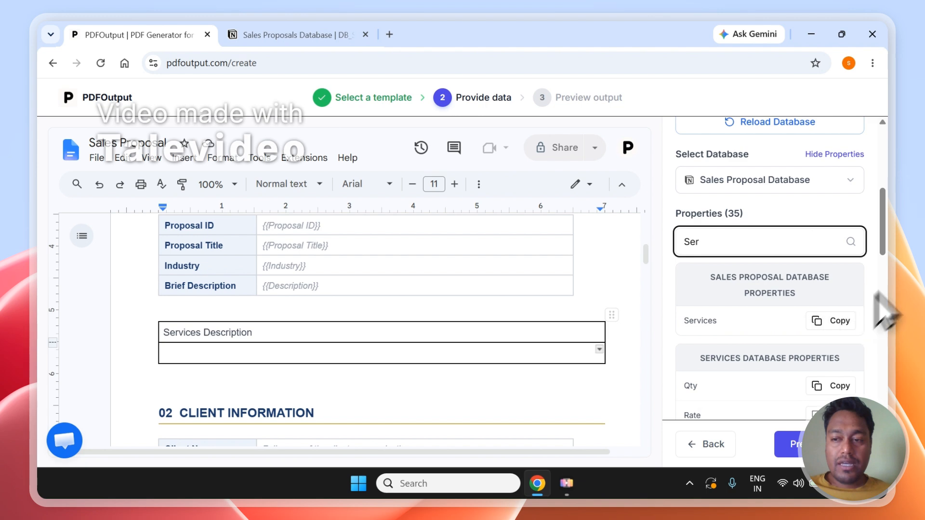
drag(885, 241, 900, 302)
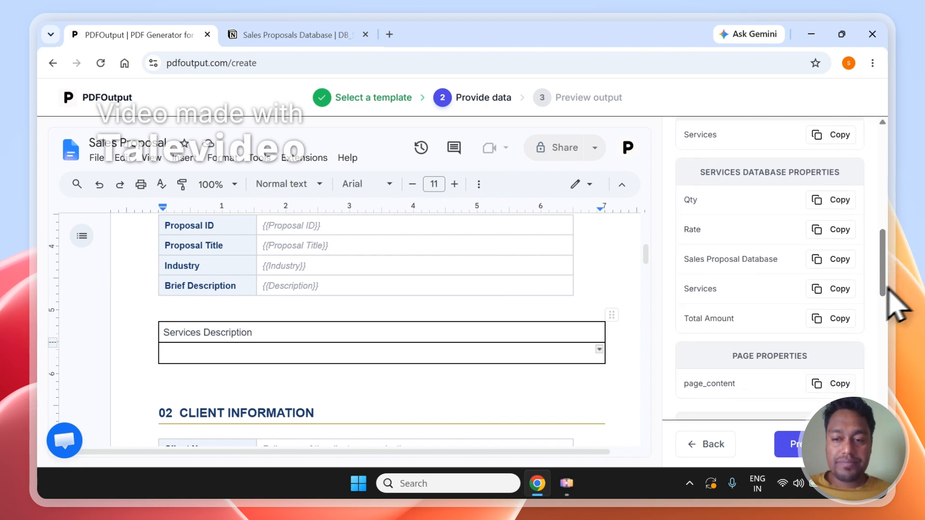
click(227, 24)
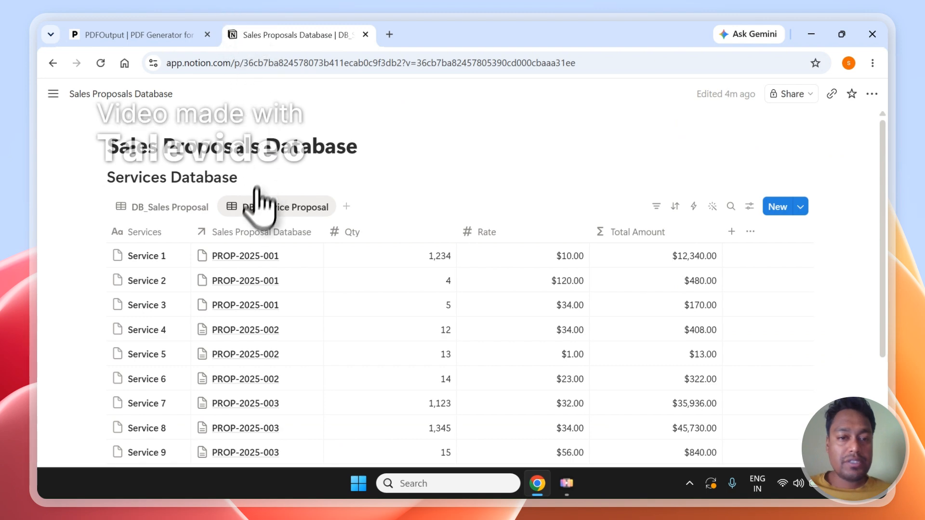
click(159, 35)
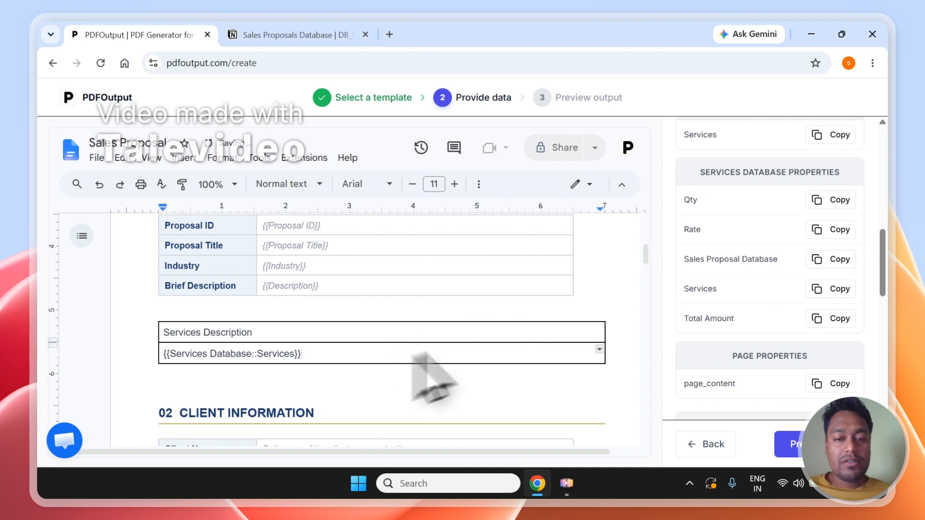
drag(305, 352, 249, 352)
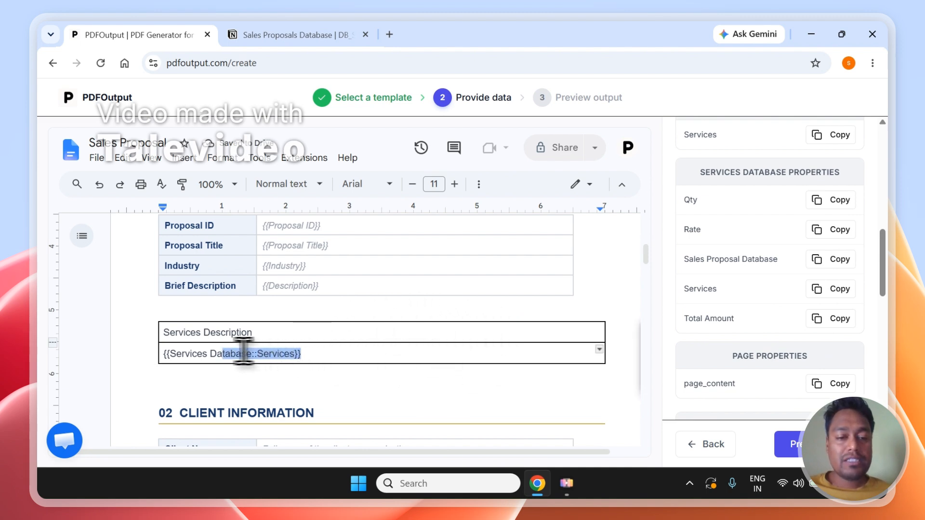
click(284, 34)
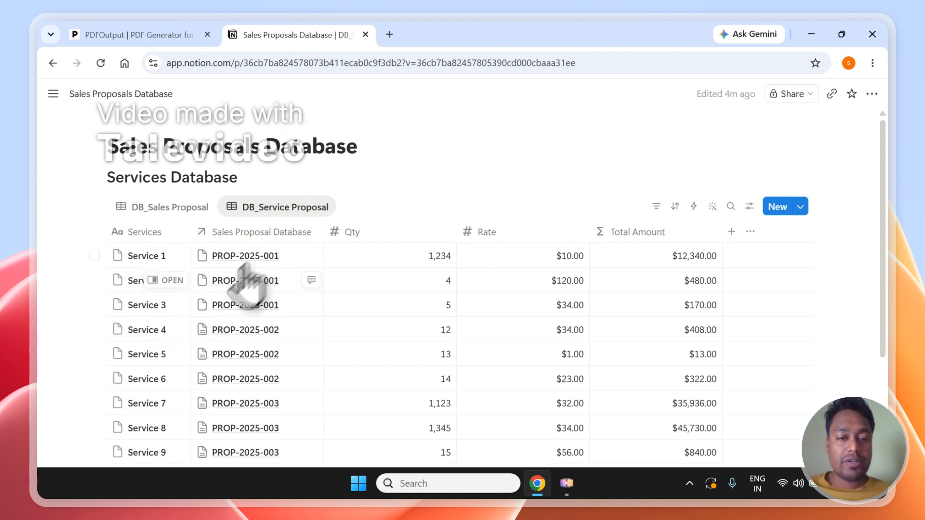
click(175, 33)
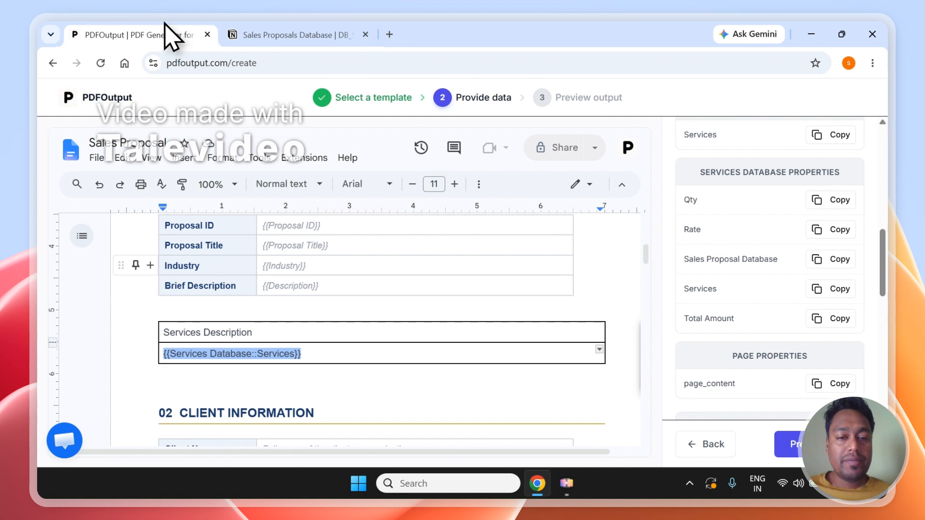
Insert two columns to the right of Services Description in the services table.
click(382, 358)
right_click(382, 358)
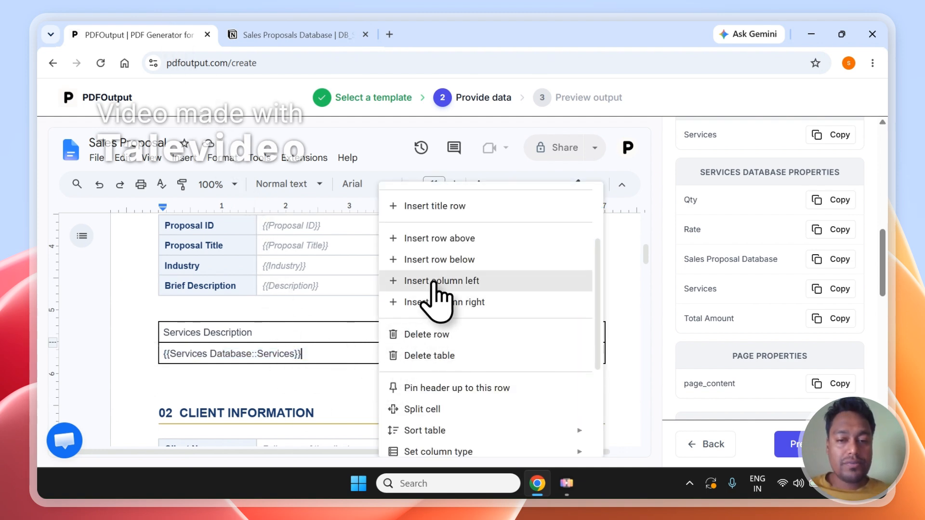
click(436, 302)
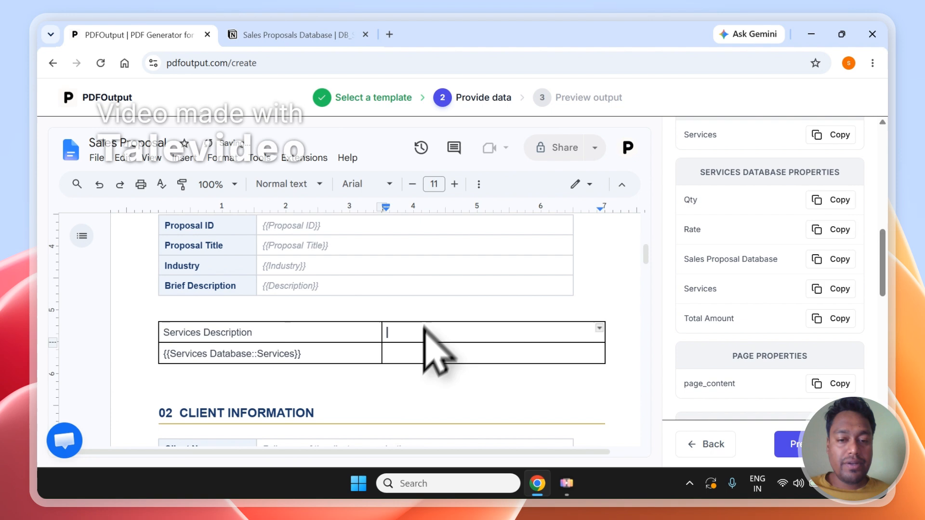
right_click(416, 353)
click(438, 302)
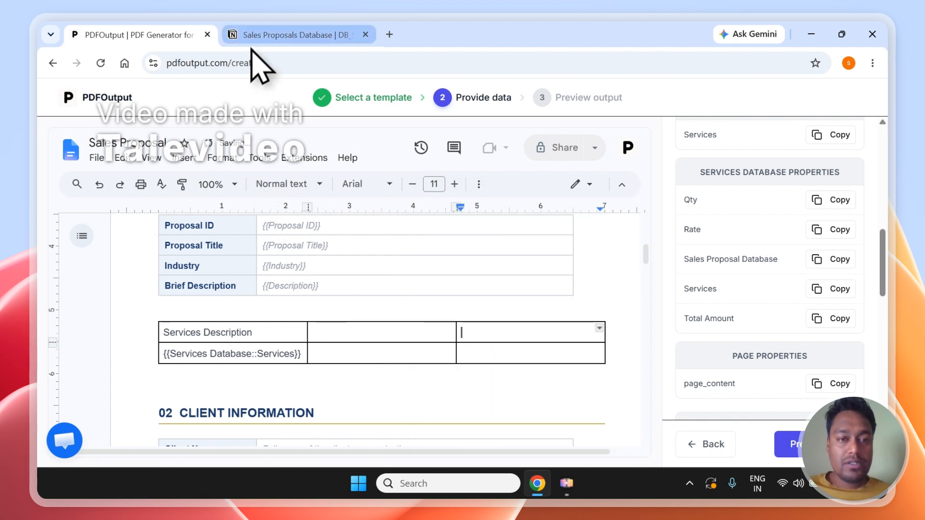
Check the Services Database columns in Notion, head the empty columns Qty and Rate, and add a final column headed Amt.
click(289, 35)
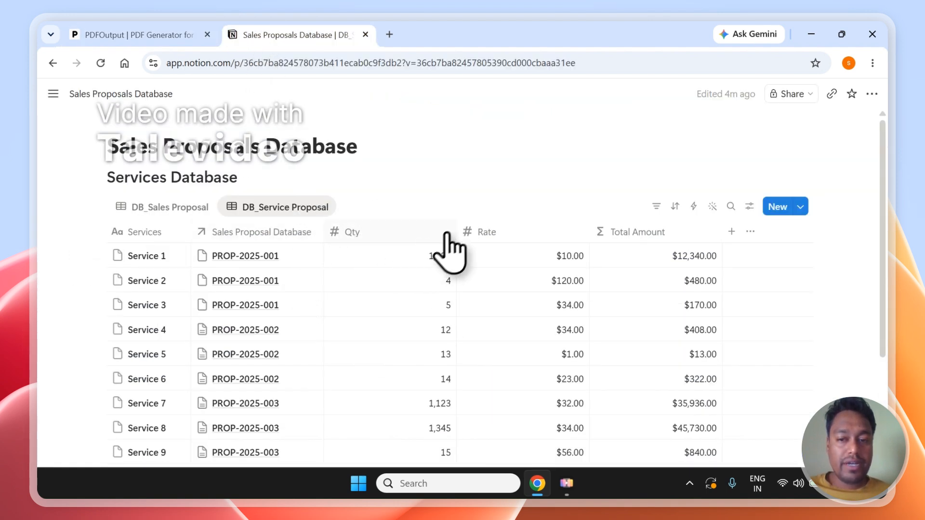
click(139, 35)
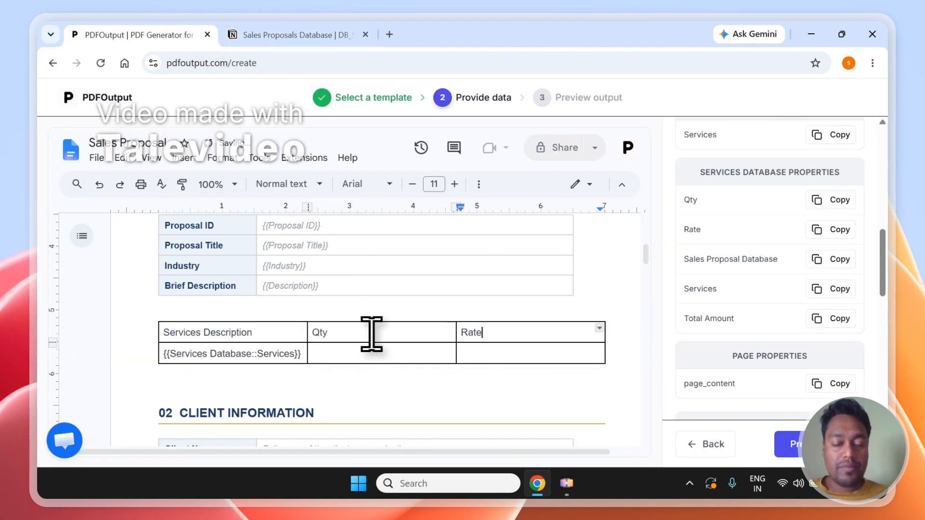
right_click(476, 337)
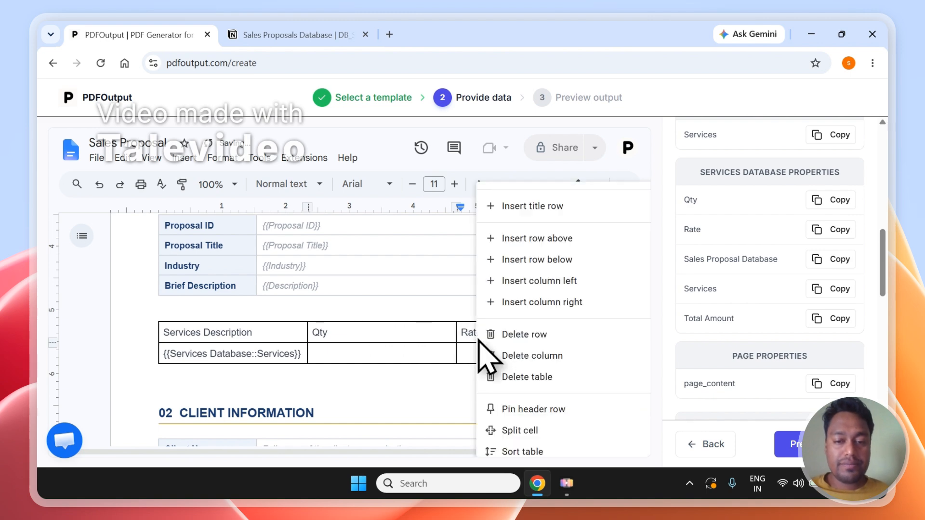
click(552, 302)
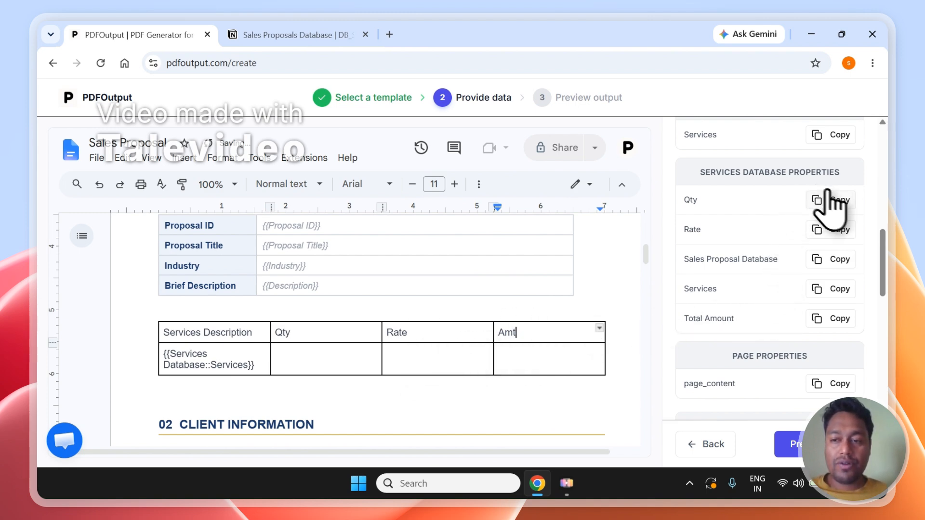
Fill the Qty, Rate and Amt cells with {{Services Database::Qty}}, {{Services Database::Rate}} and {{Services Database::Total Amount}}.
click(351, 364)
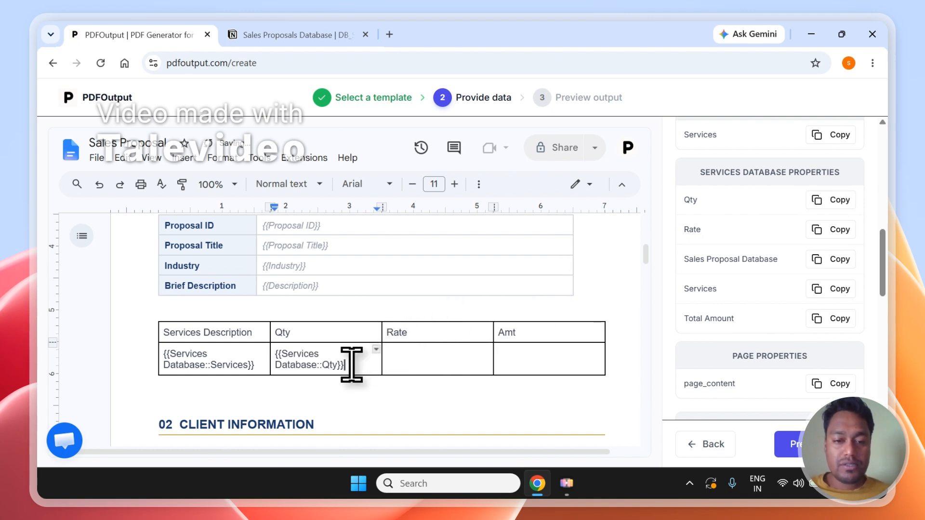
click(842, 231)
double_click(467, 356)
click(461, 355)
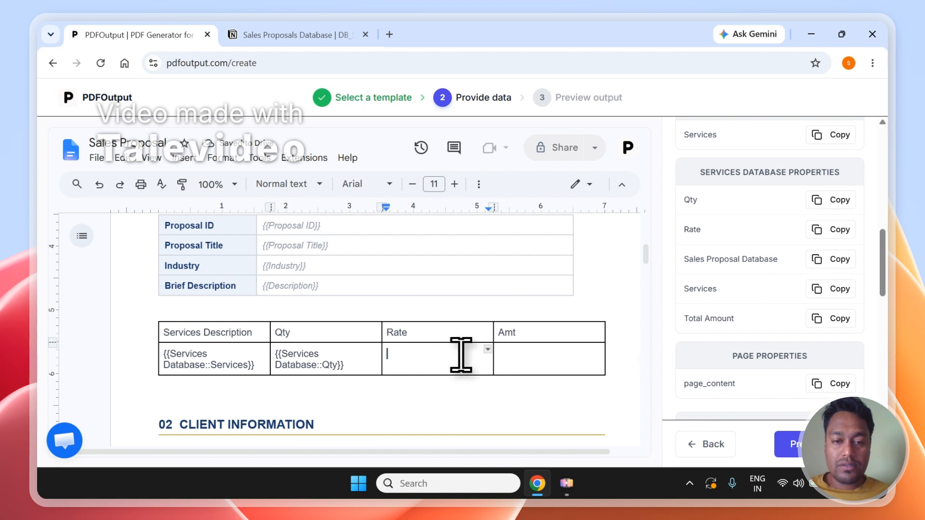
click(840, 319)
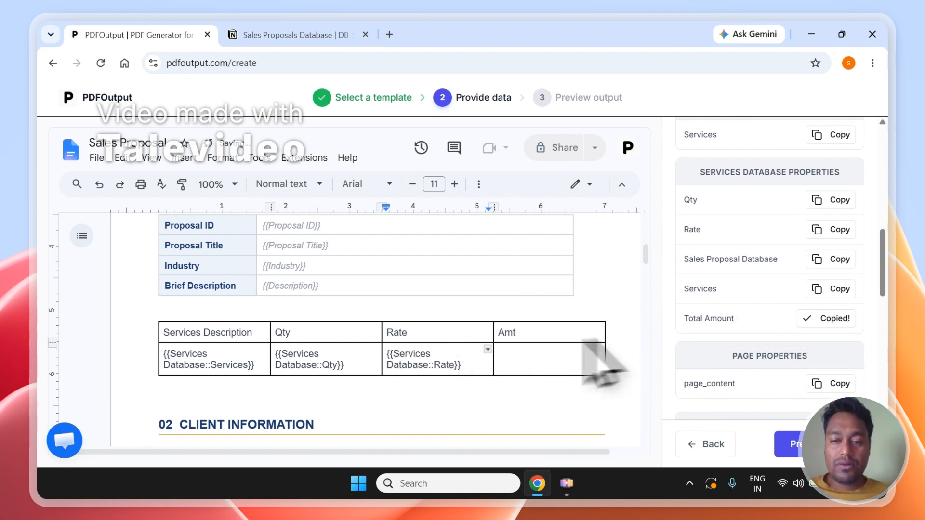
click(543, 350)
key(ctrl+v)
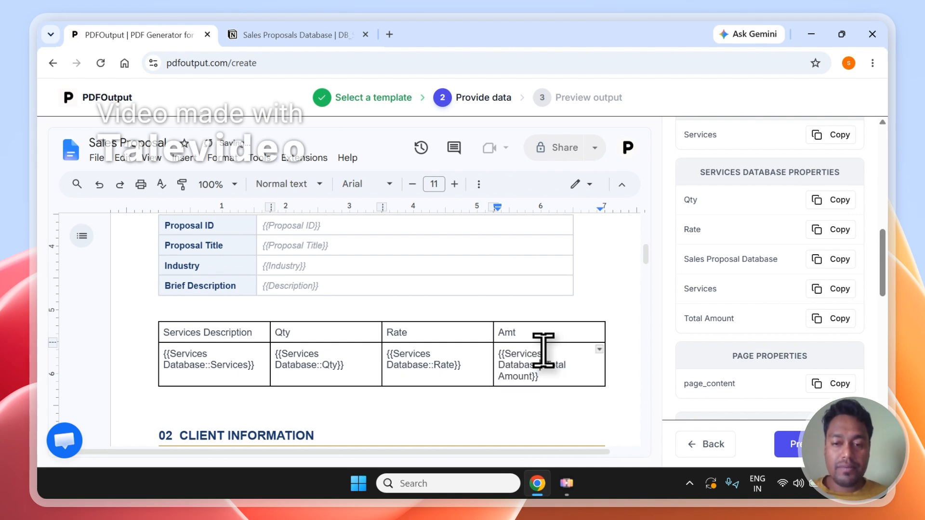
Make the services table's header row slightly taller and bold its four header labels.
drag(543, 343, 544, 345)
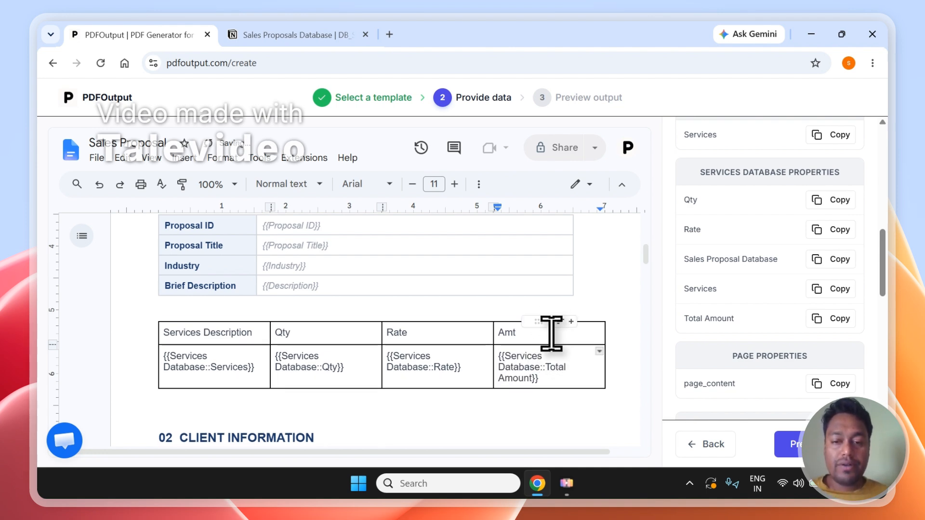
key(ctrl+shift+Left)
key(ctrl+shift+Left)
key(ctrl+shift+Left)
key(ctrl+shift+Left)
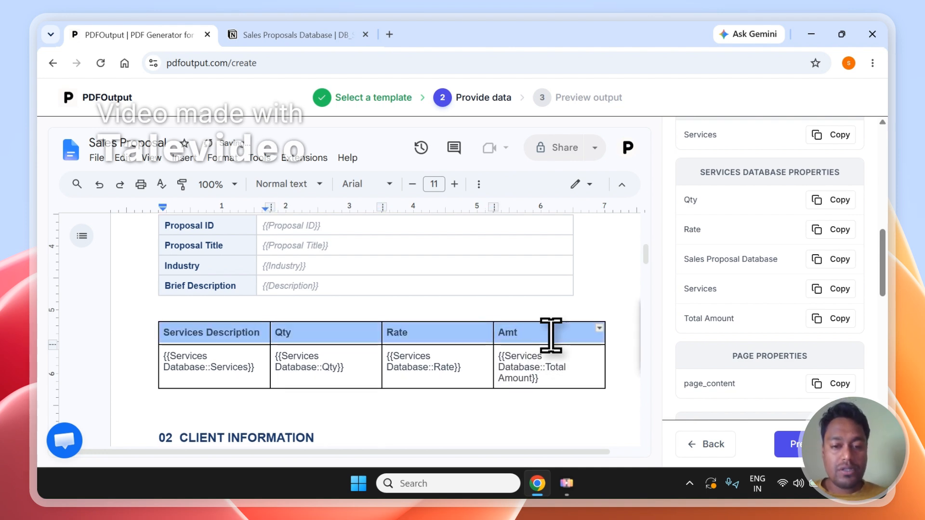
Review the services linked to each proposal in Notion, check PDFOutput's selected database, and open Notion's DB_Sales Proposal view.
click(296, 35)
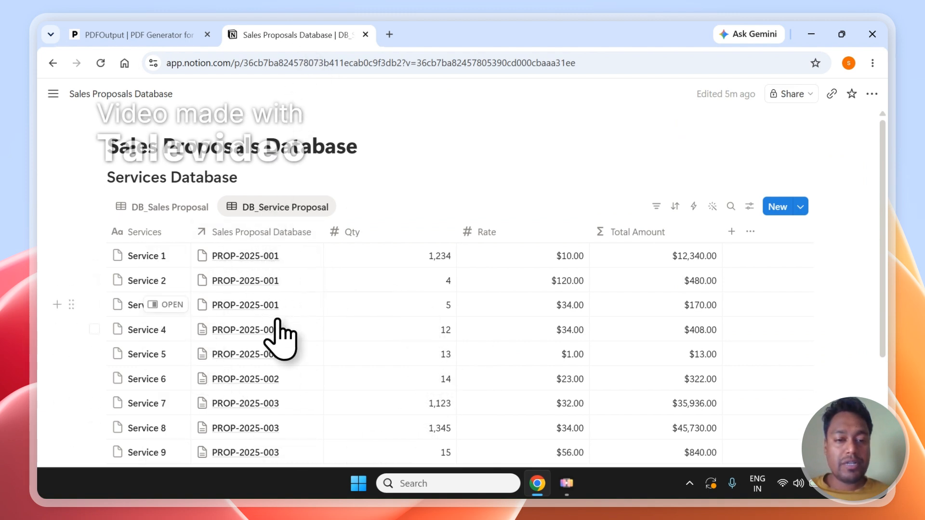
click(195, 34)
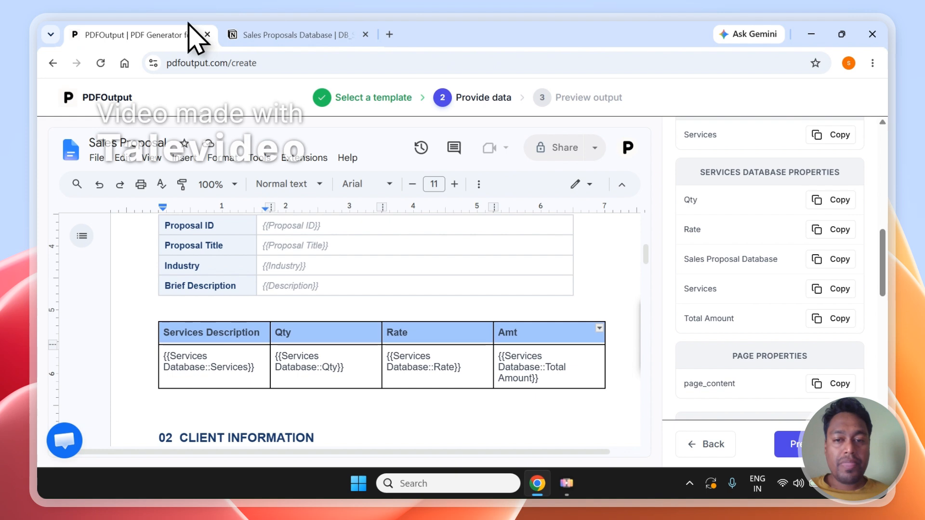
drag(890, 268, 872, 347)
click(750, 177)
click(289, 34)
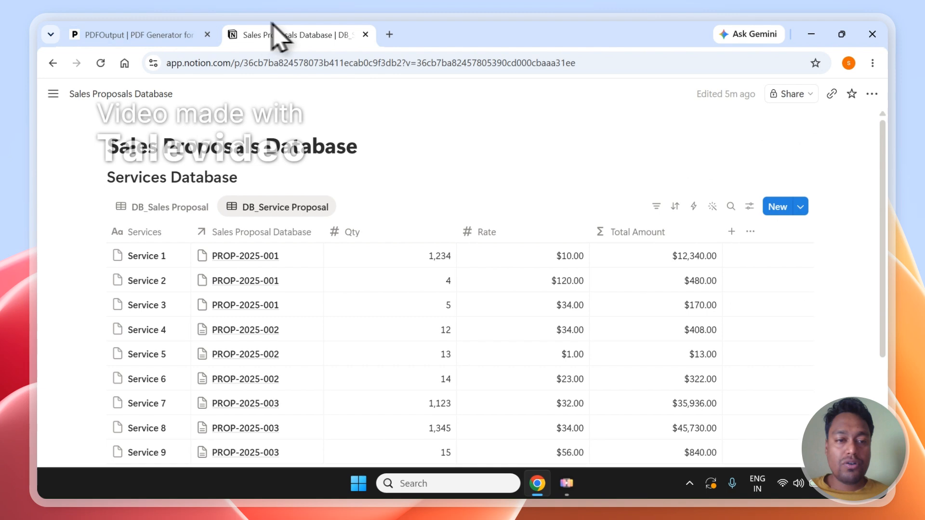
click(195, 212)
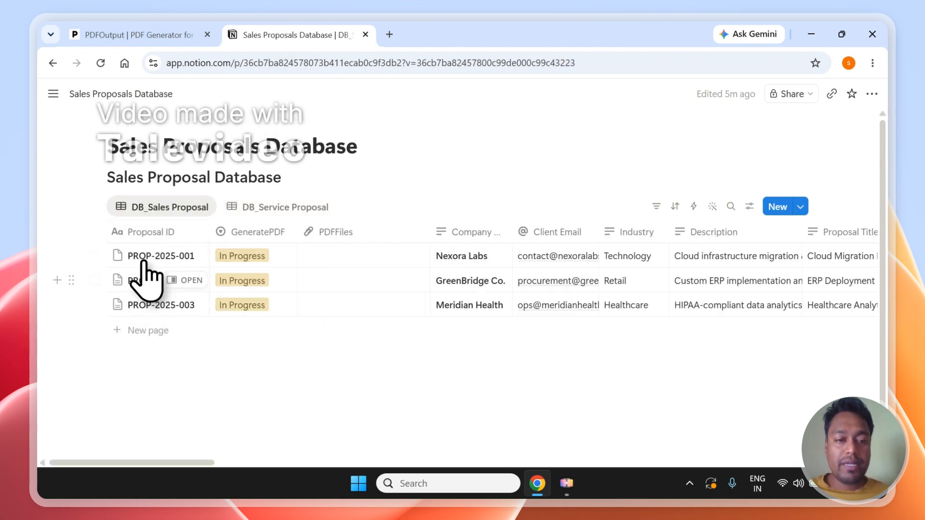
Check PDFOutput's Google Drive folder, PDF file name, attachment field and overwrite settings against the columns of Notion's DB_Sales Proposal view.
click(181, 34)
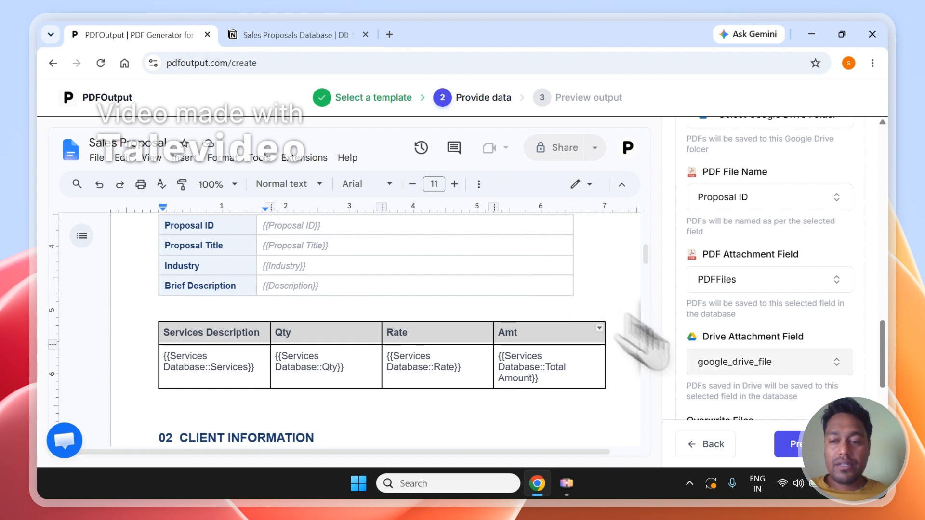
click(764, 197)
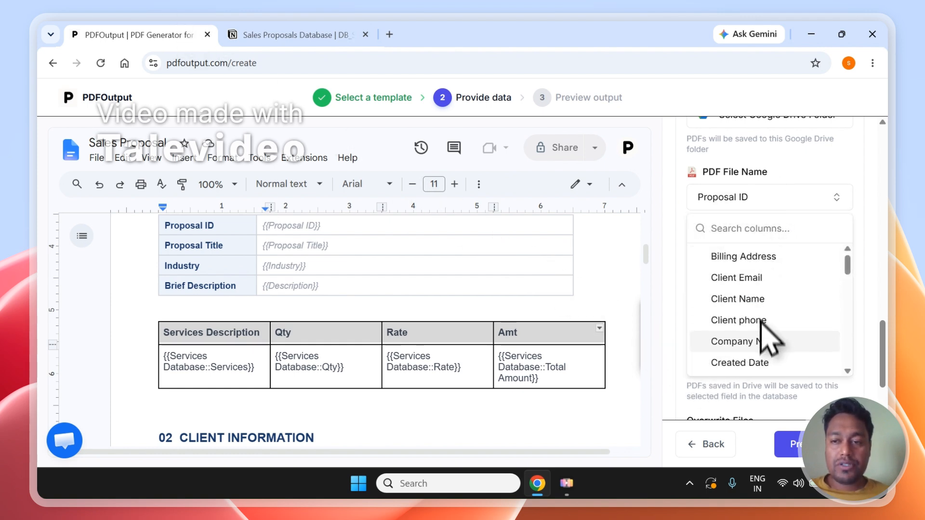
click(783, 197)
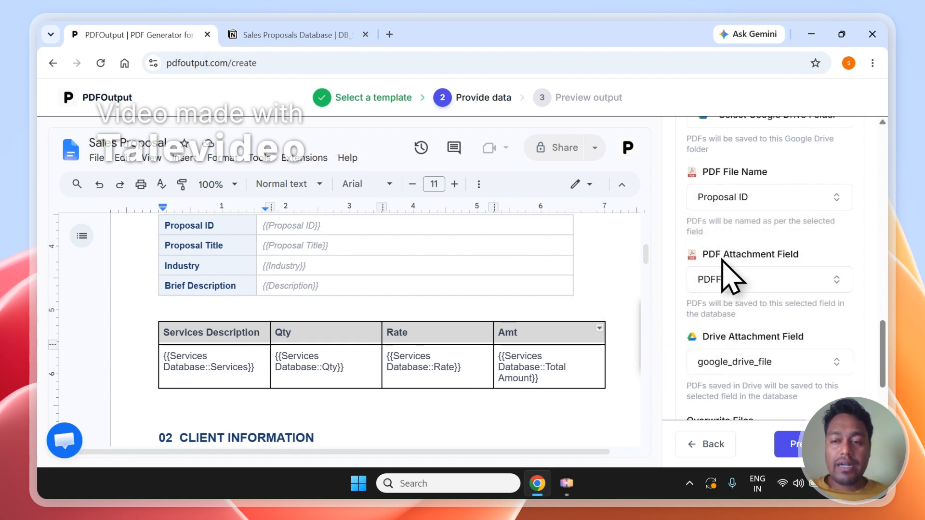
click(316, 35)
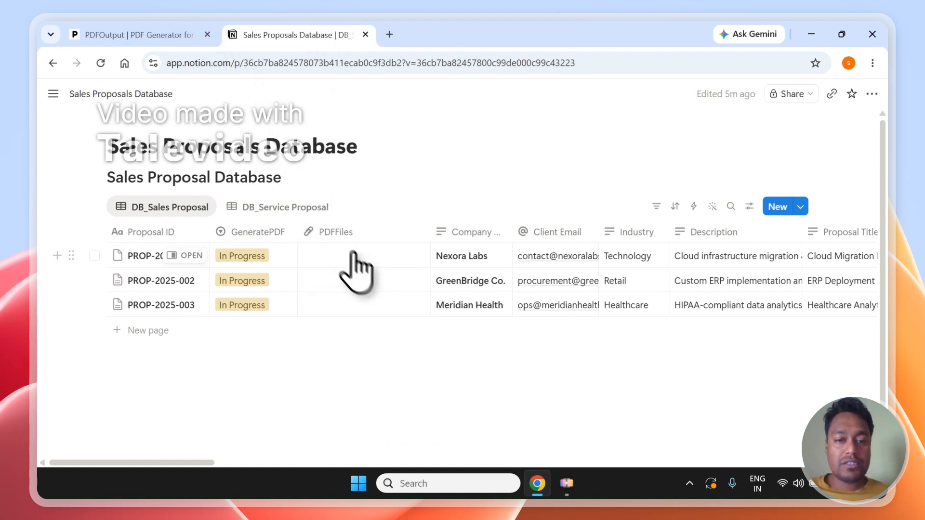
click(190, 35)
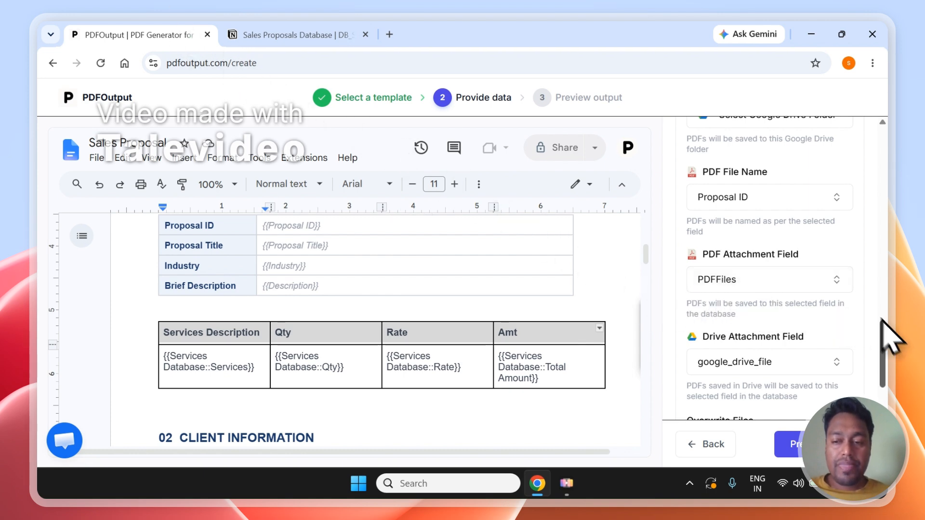
scroll(883, 330, down, 2)
scroll(886, 337, up, 7)
scroll(879, 305, down, 2)
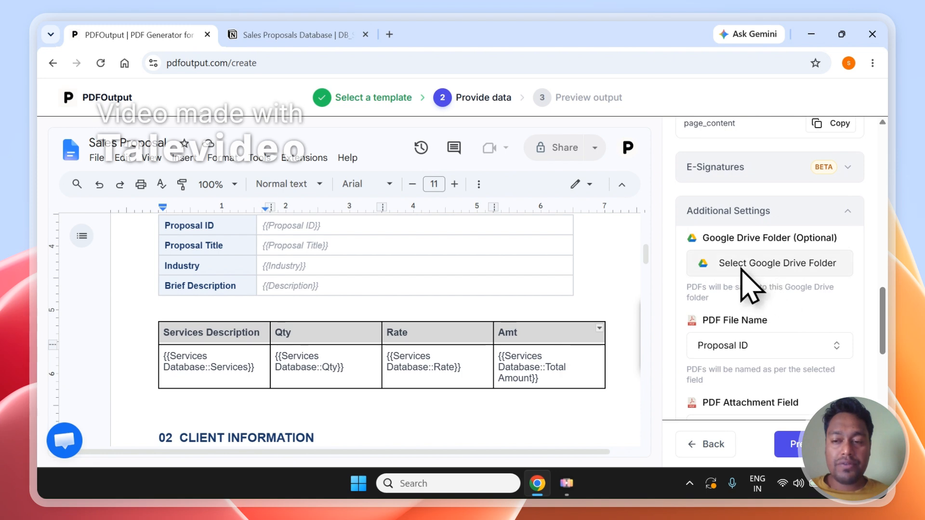
scroll(883, 330, down, 5)
scroll(886, 360, down, 1)
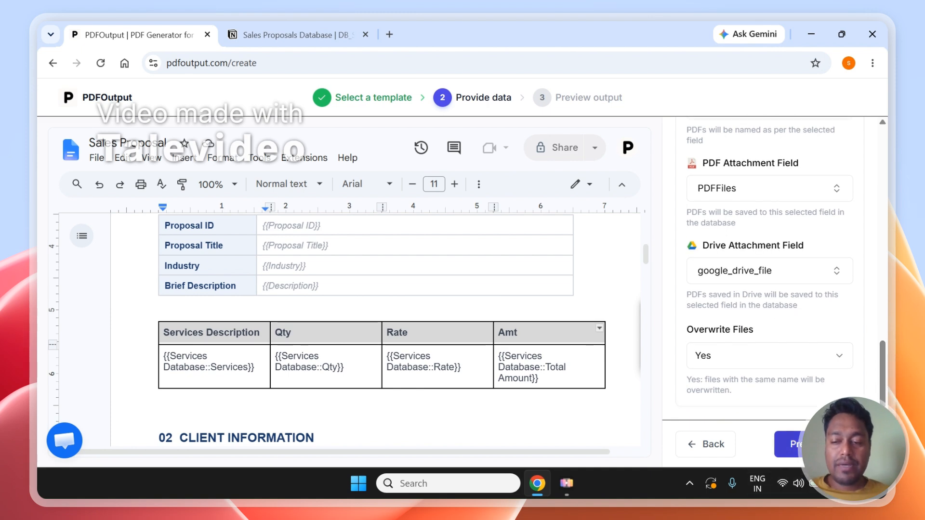
Generate a preview of the Sales Proposal output and look through the template pages while the record is processed.
click(822, 445)
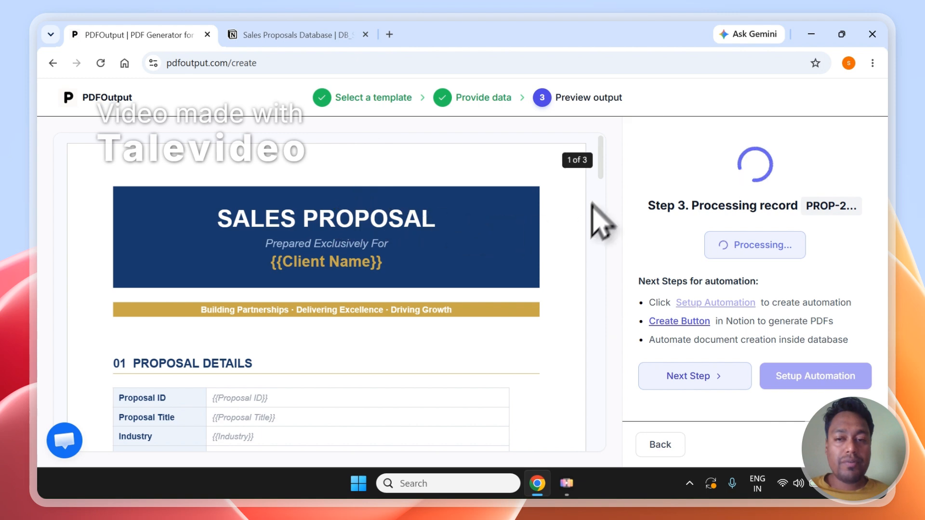
drag(599, 170, 597, 193)
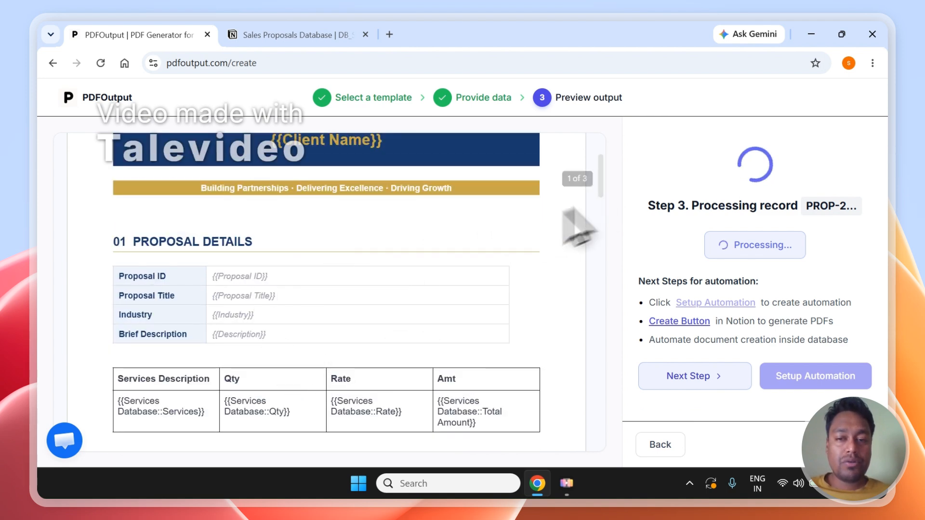
drag(602, 171, 611, 222)
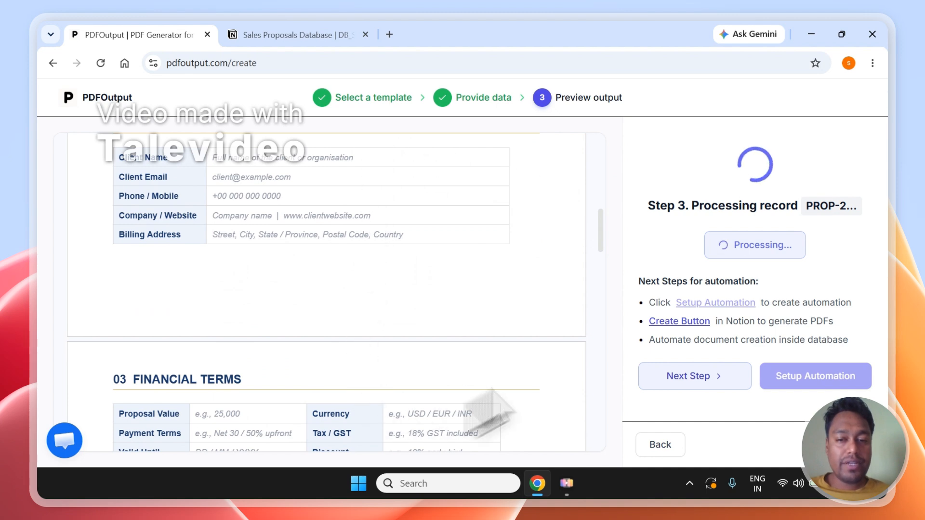
drag(598, 239, 599, 177)
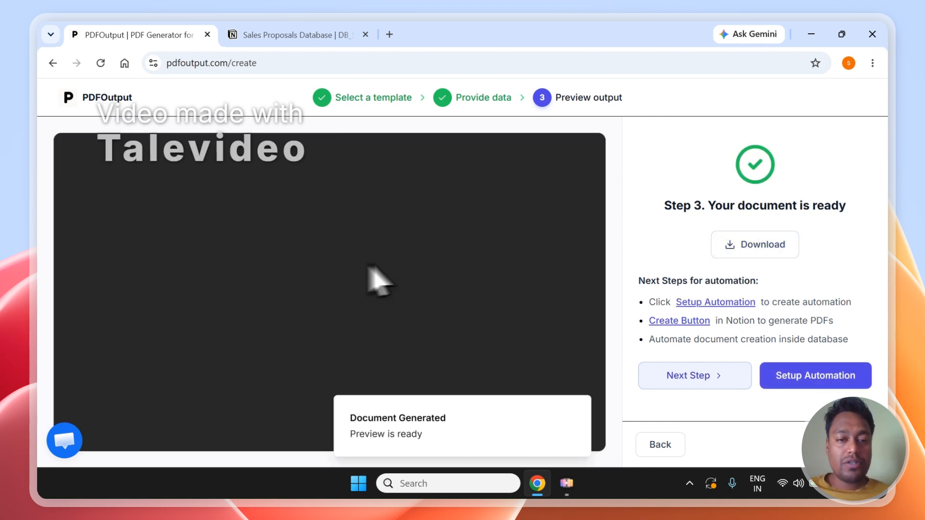
Review the Proposal Details fields and the services table in the generated proposal PDF.
drag(602, 210, 601, 235)
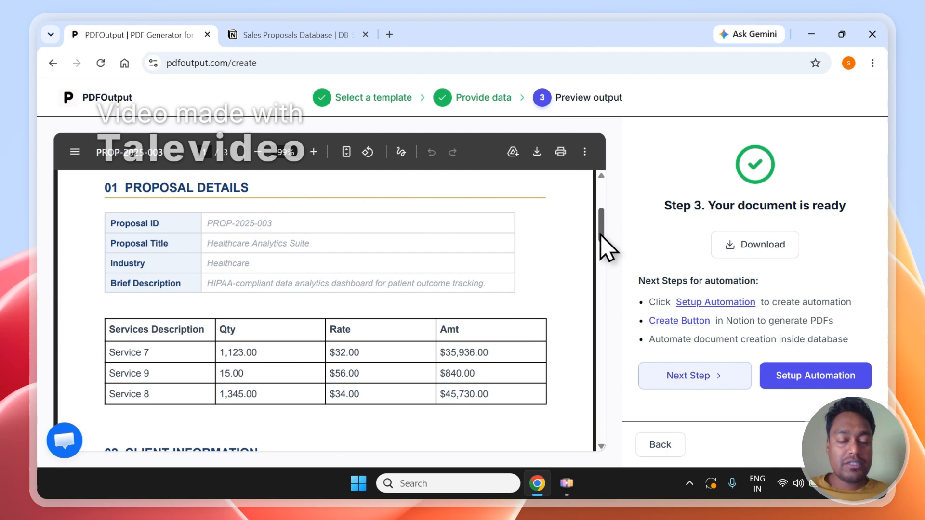
mouse_move(601, 234)
mouse_down()
mouse_move(600, 225)
mouse_move(600, 237)
mouse_up()
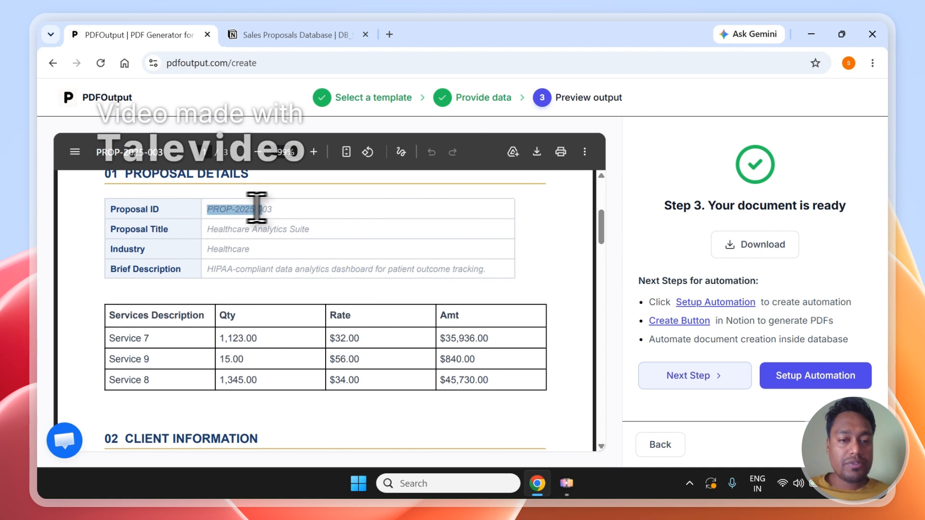
drag(234, 233, 248, 267)
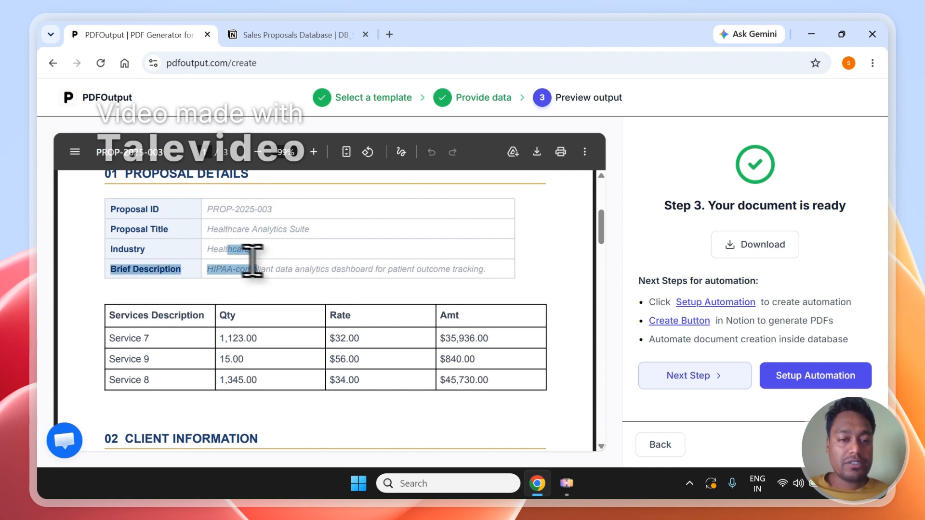
click(233, 274)
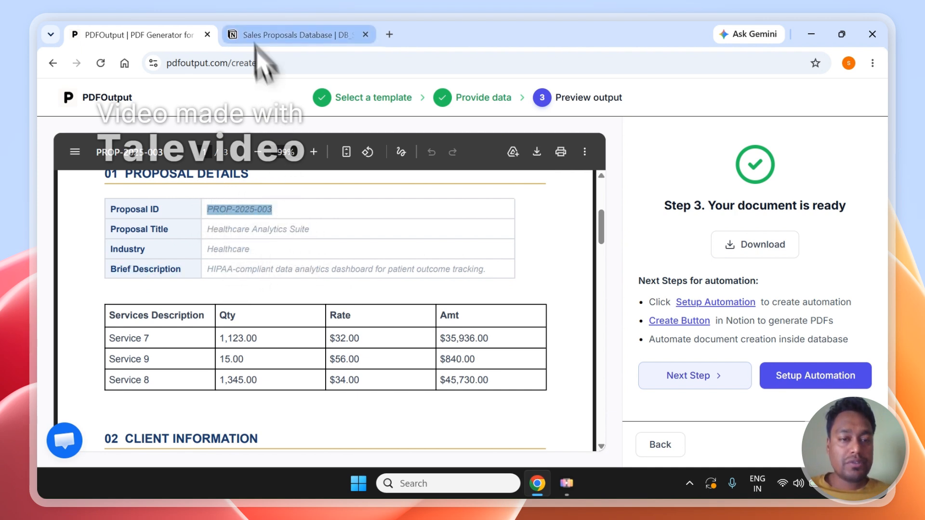
Check the GeneratePDF status and PDFFiles attachment of PROP-2025-003 in Notion, and review the services rows in the generated PDF.
click(275, 35)
click(94, 305)
click(221, 371)
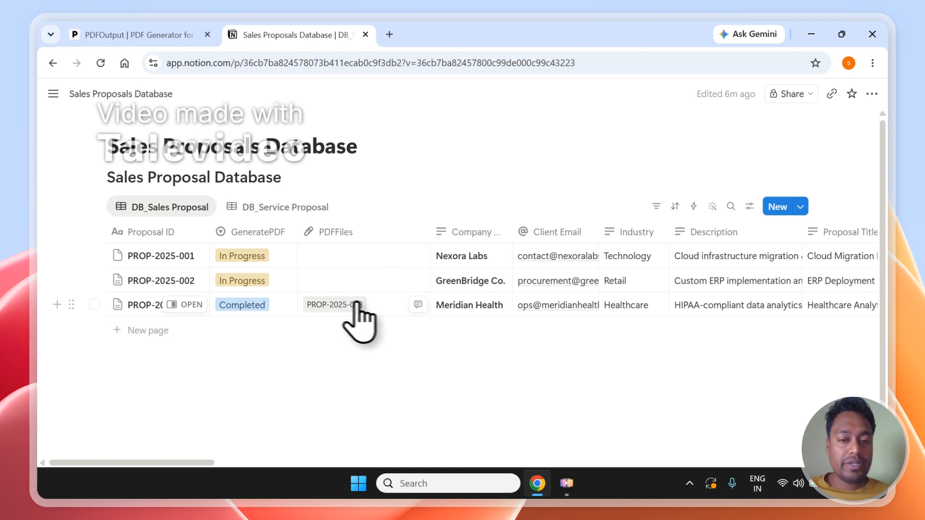
click(92, 35)
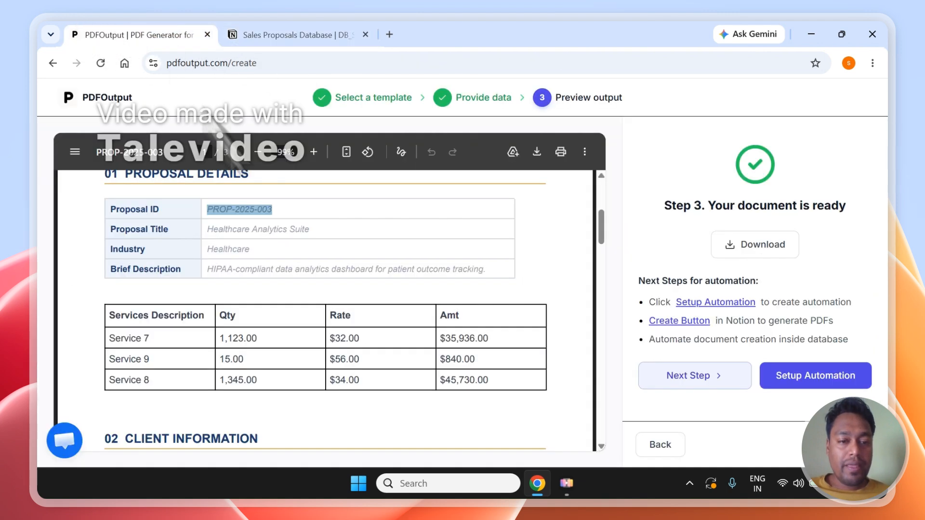
drag(114, 314, 437, 371)
click(491, 381)
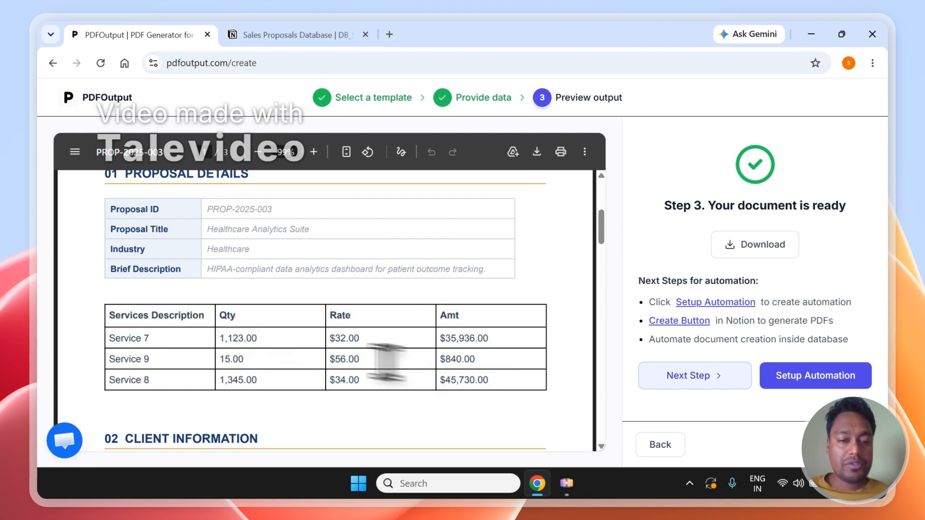
Select Service 7, Service 8 and Service 9 in Notion's DB_Service Proposal view to compare them with the generated PDF.
click(268, 33)
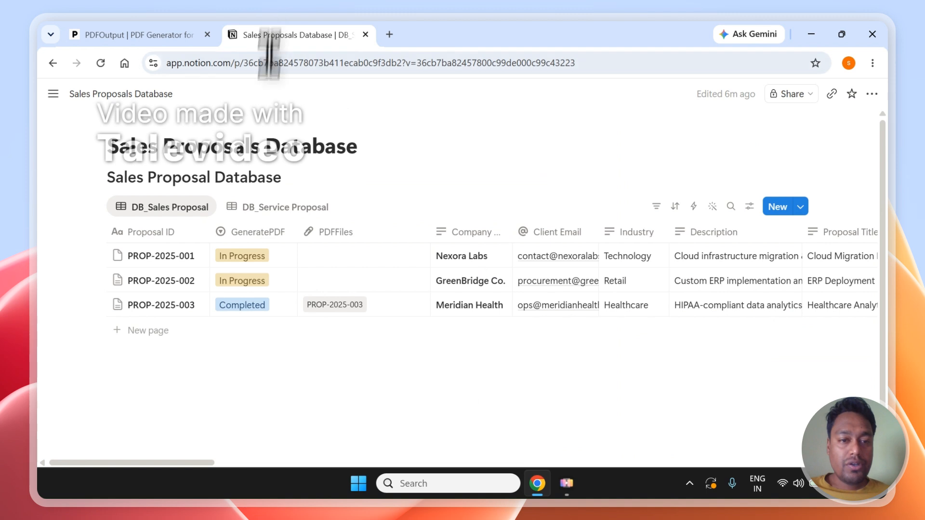
click(263, 208)
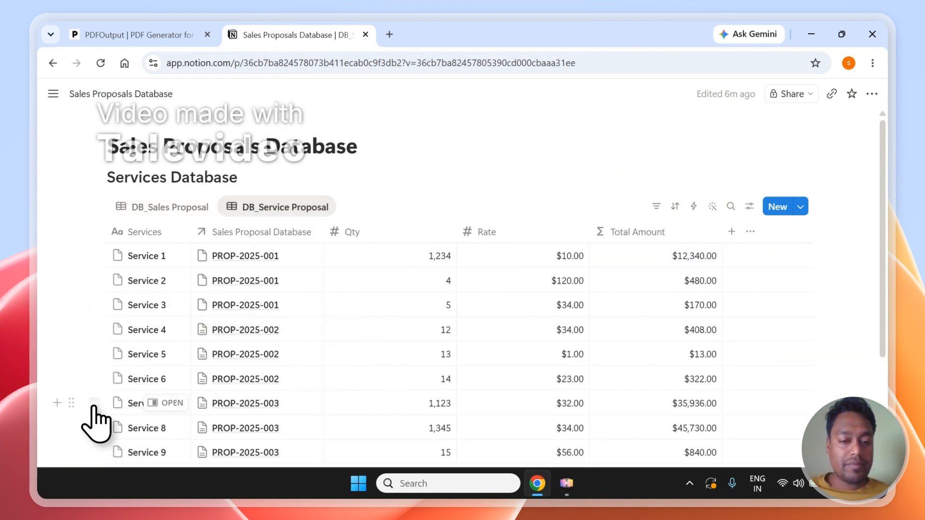
click(95, 402)
click(94, 427)
click(94, 452)
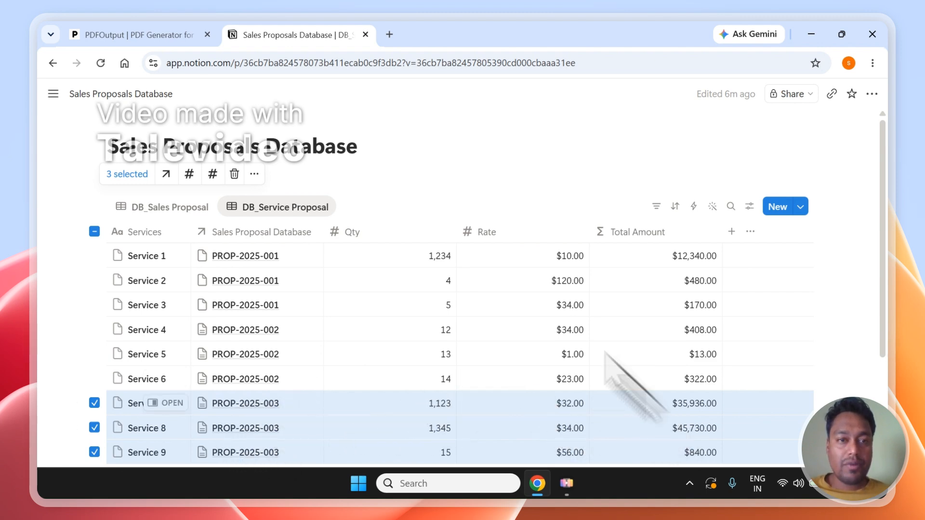
Set up the Sales Proposal automation in PDFOutput, close the button guide and return to the automations dashboard.
click(183, 34)
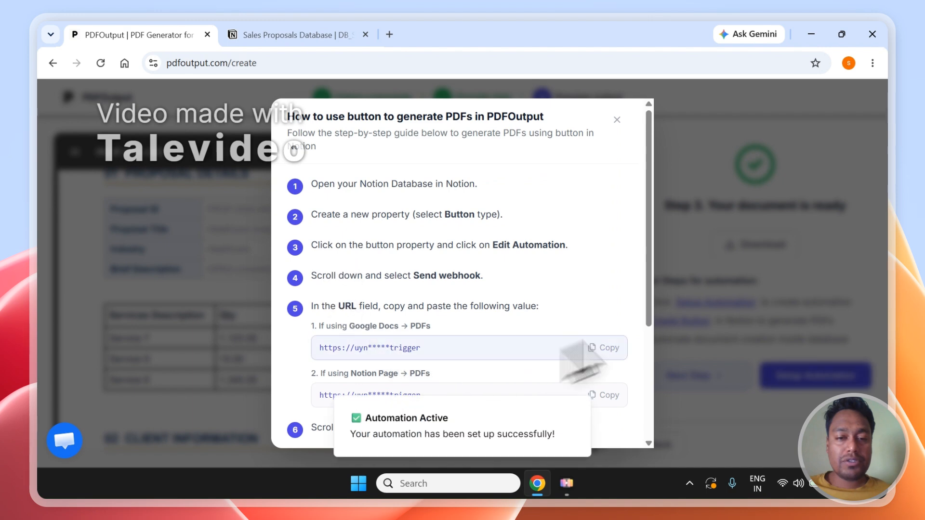
click(617, 120)
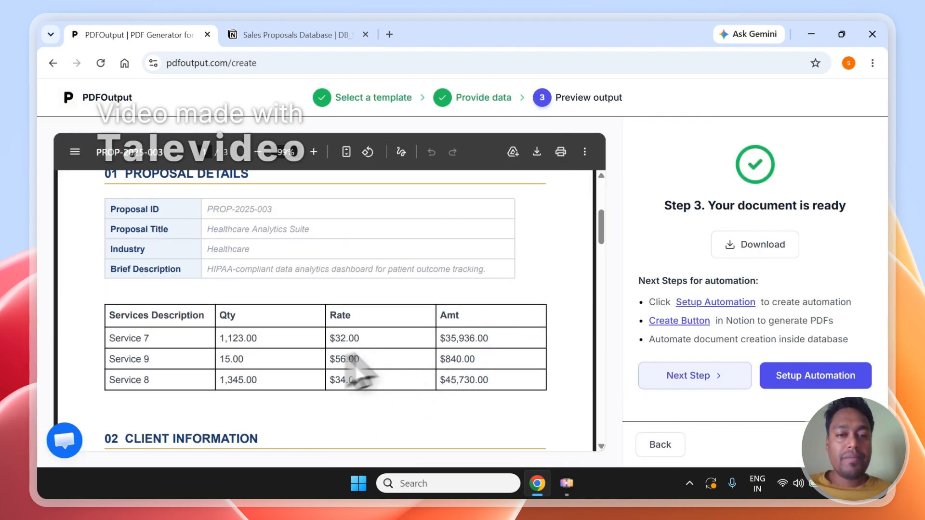
click(689, 376)
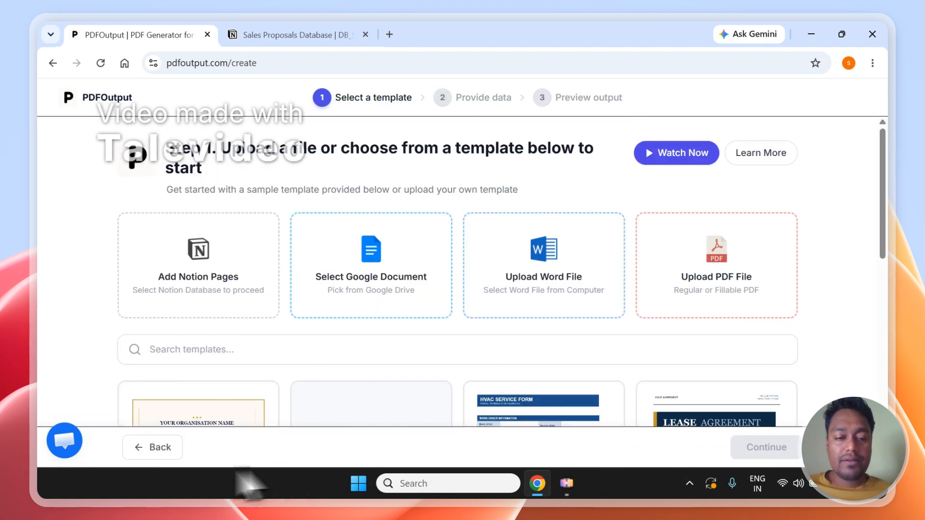
click(150, 453)
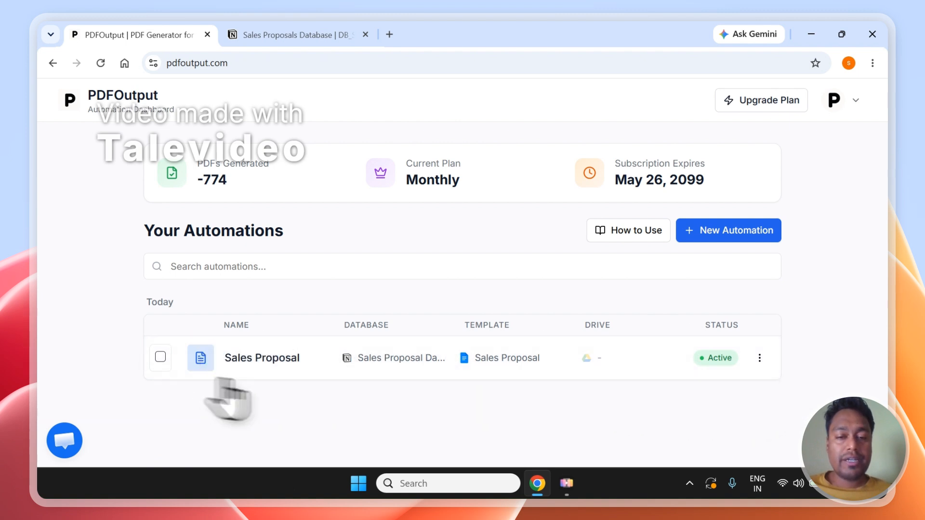
Set GeneratePDF to Ready to Generate for PROP-2025-002 and PROP-2025-001 in Notion's DB_Sales Proposal view.
click(284, 27)
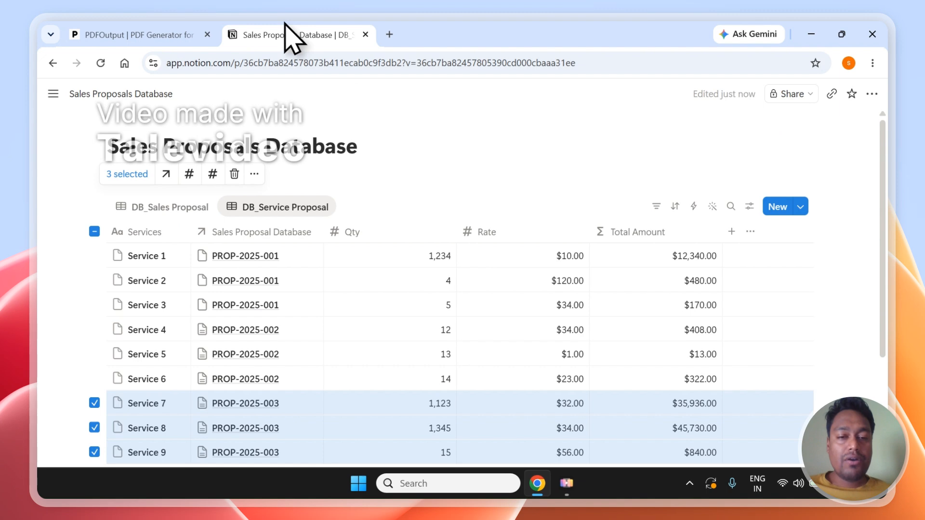
click(361, 175)
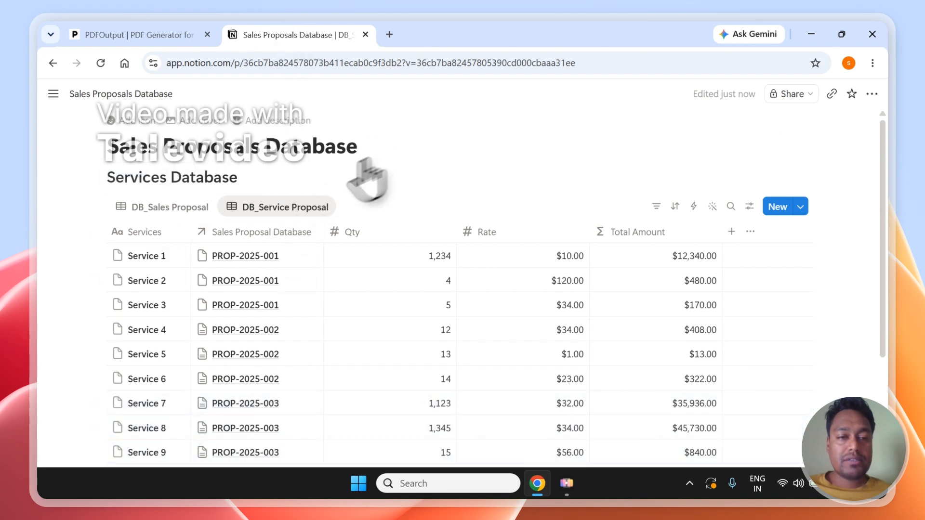
click(174, 208)
click(256, 290)
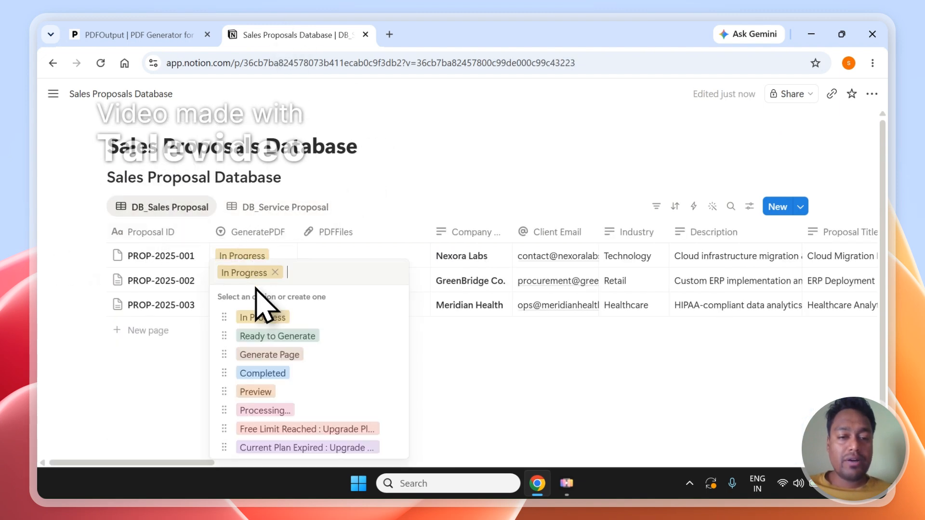
click(273, 336)
click(258, 257)
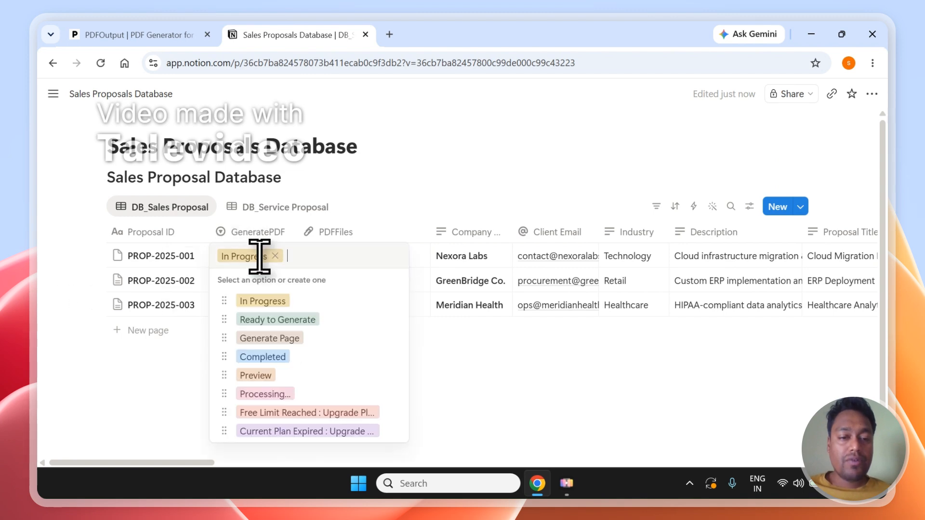
click(289, 318)
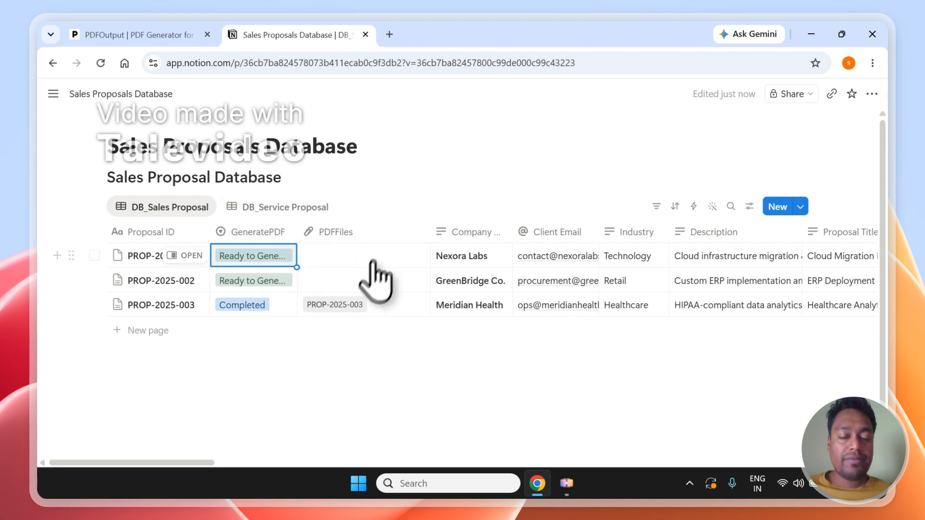
Check the Sales Proposal automation on PDFOutput's dashboard, and widen the GeneratePDF column slightly in Notion.
click(188, 34)
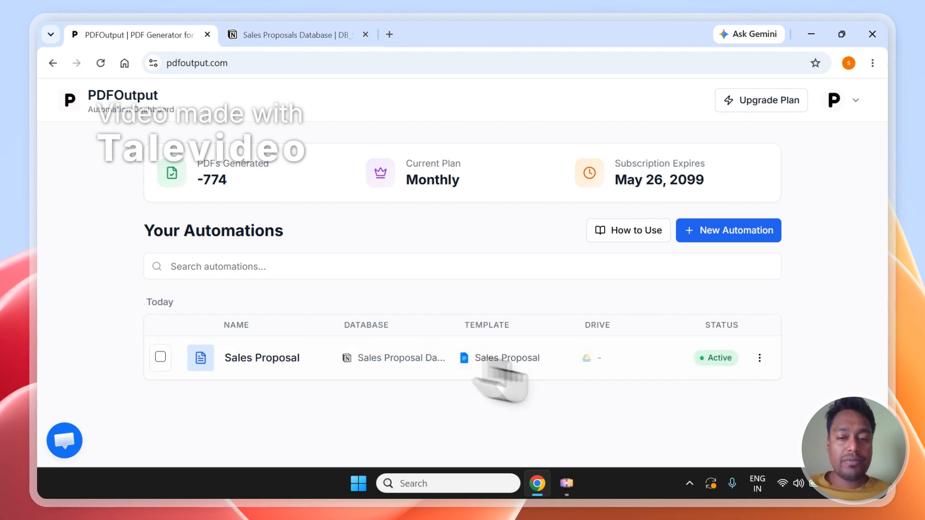
click(280, 35)
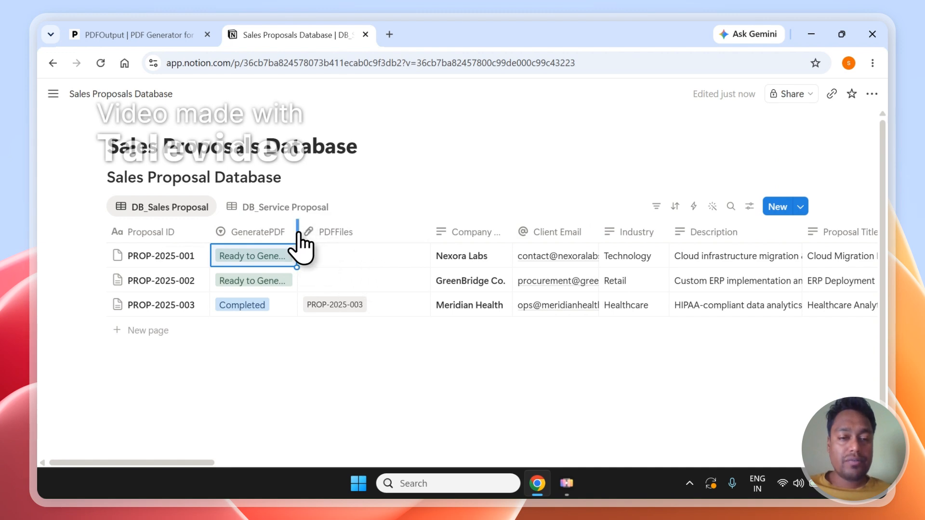
drag(297, 233, 304, 235)
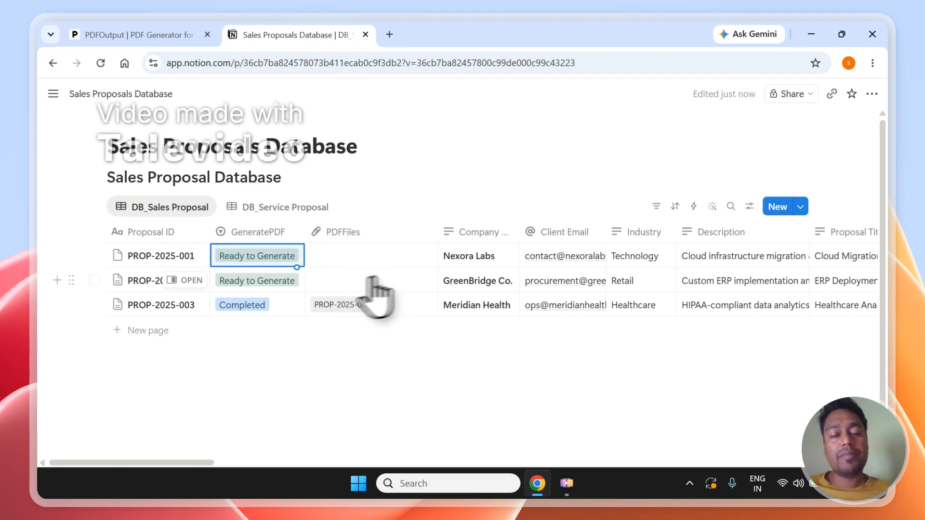
Review the guide on generating PDFs with a button for PDFOutput's Sales Proposal automation, and check the GeneratePDF statuses in Notion.
click(149, 35)
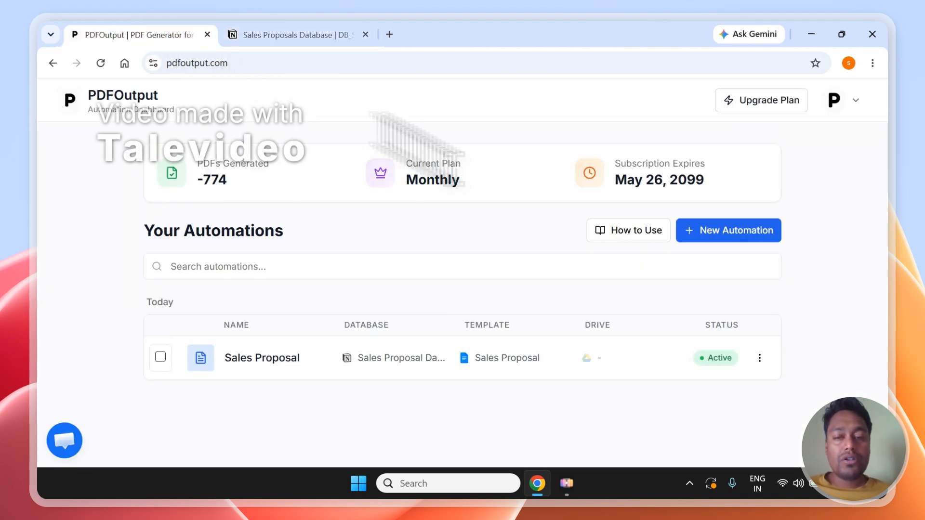
click(763, 374)
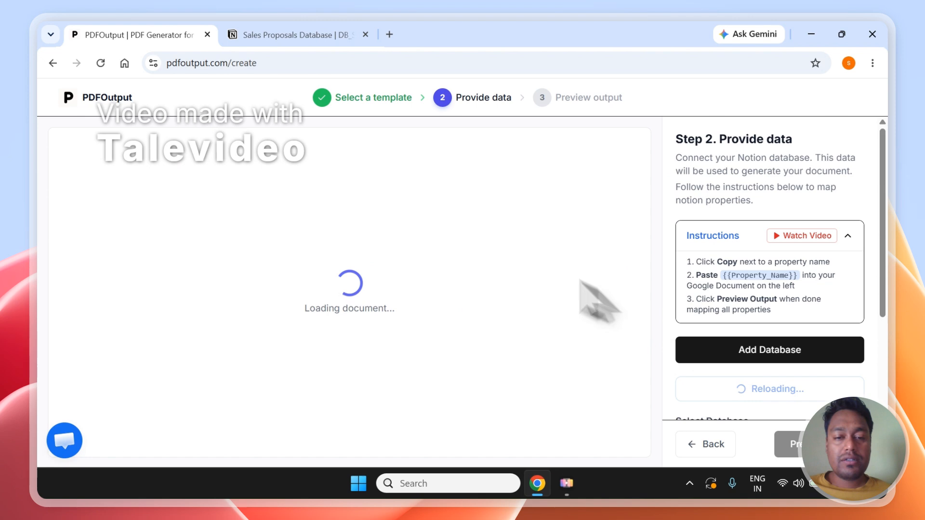
click(716, 445)
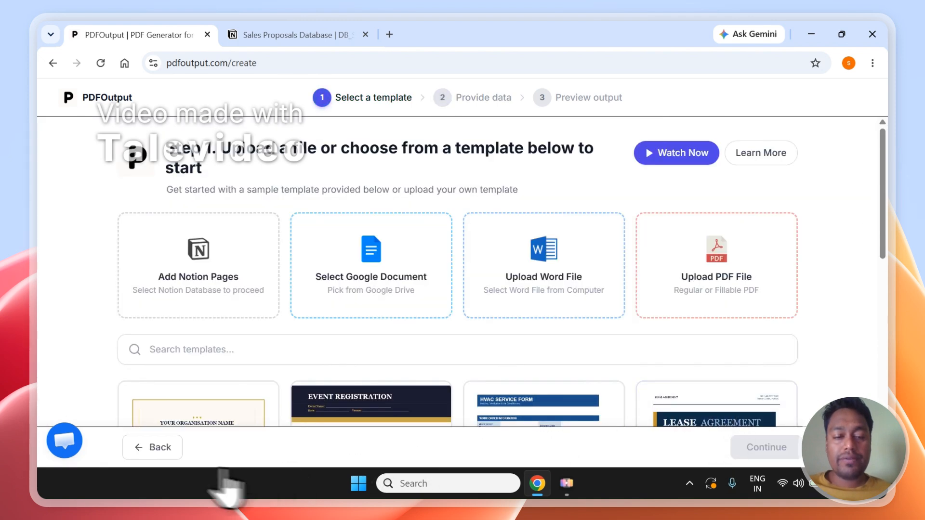
click(161, 447)
click(760, 357)
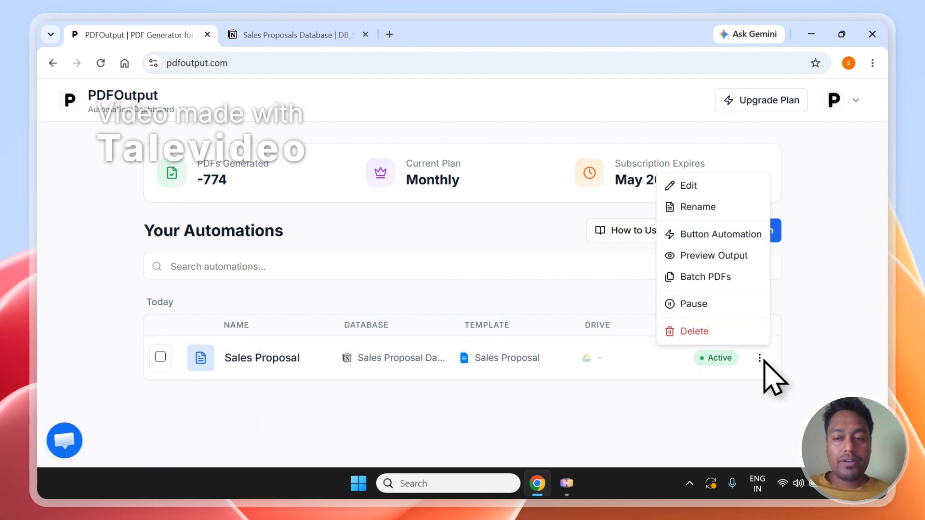
click(703, 236)
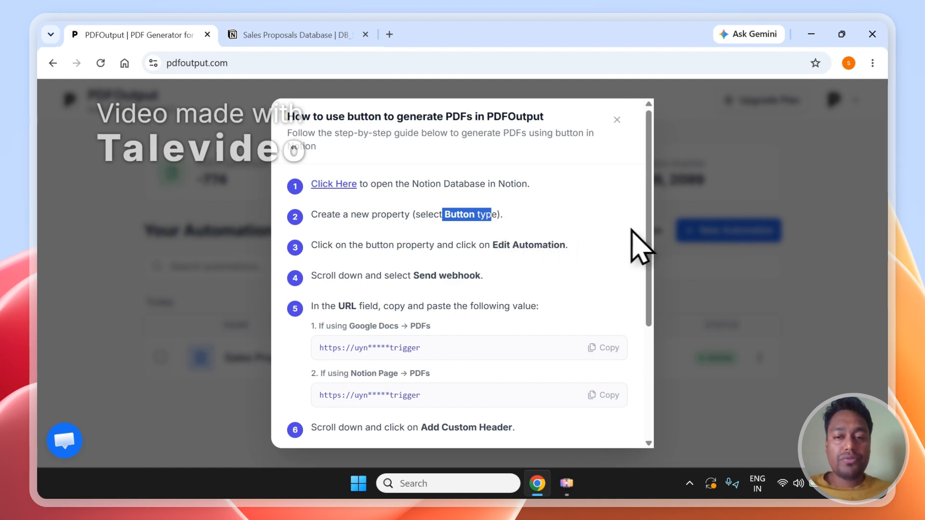
drag(654, 241, 626, 201)
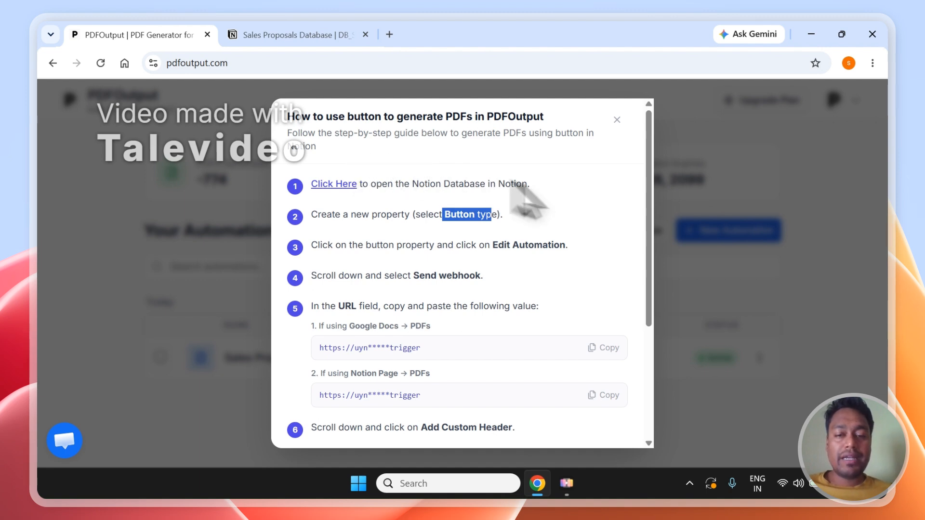
click(617, 118)
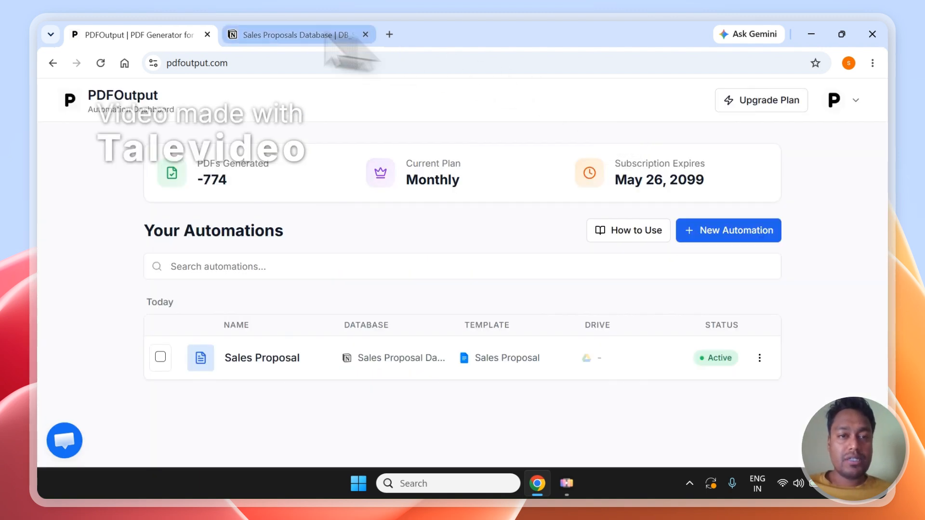
click(289, 34)
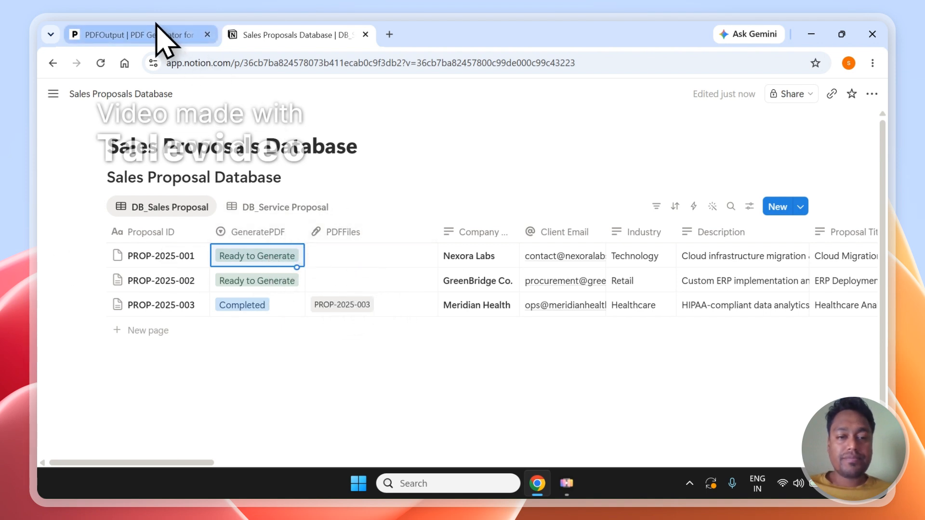
Go from the dashboard to PDFOutput's public website and browse its Google Doc Templates page down to the footer.
click(159, 38)
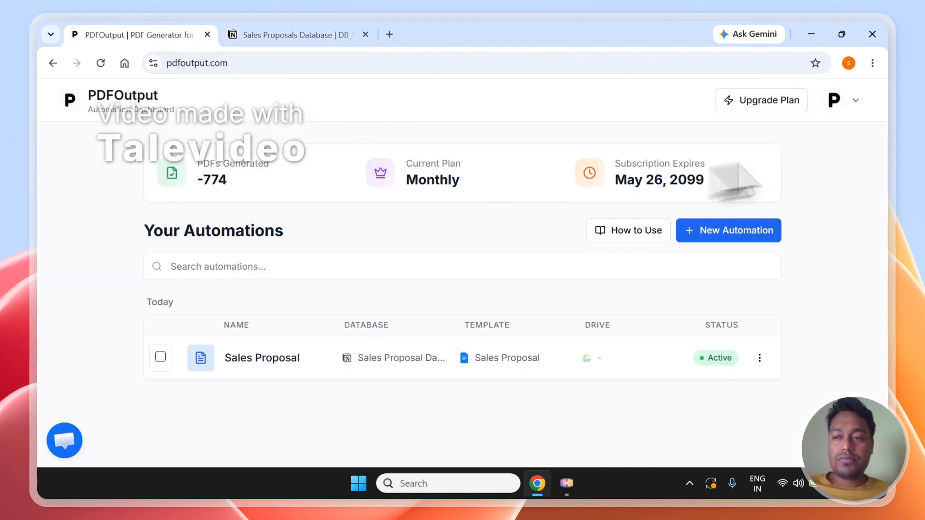
click(836, 103)
click(749, 274)
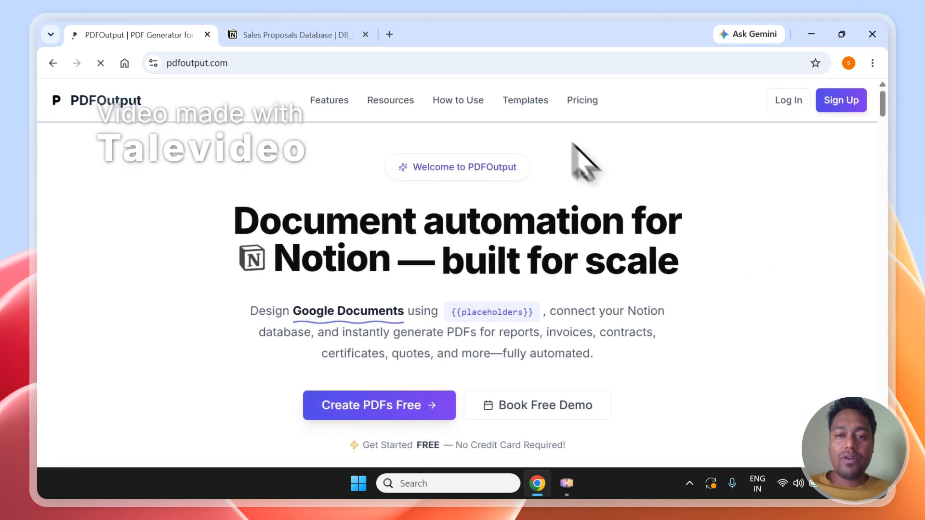
click(536, 111)
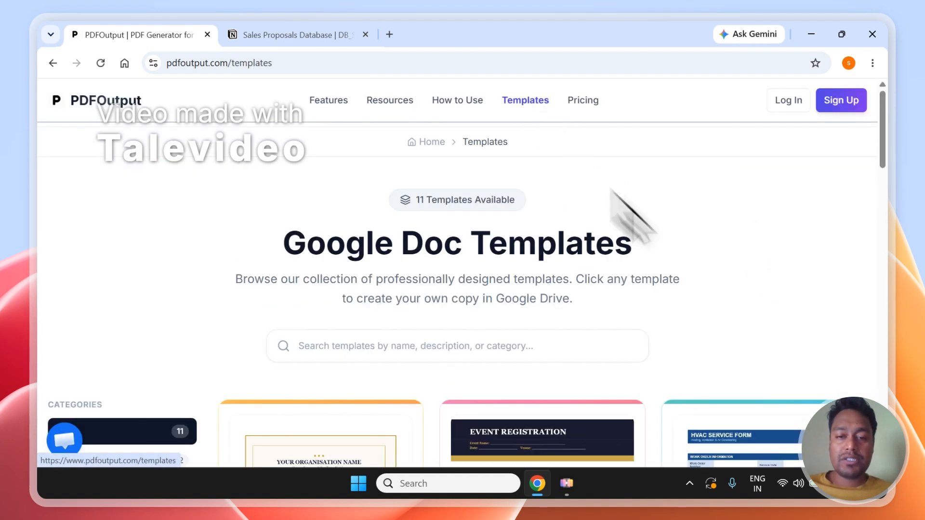
drag(883, 154, 851, 174)
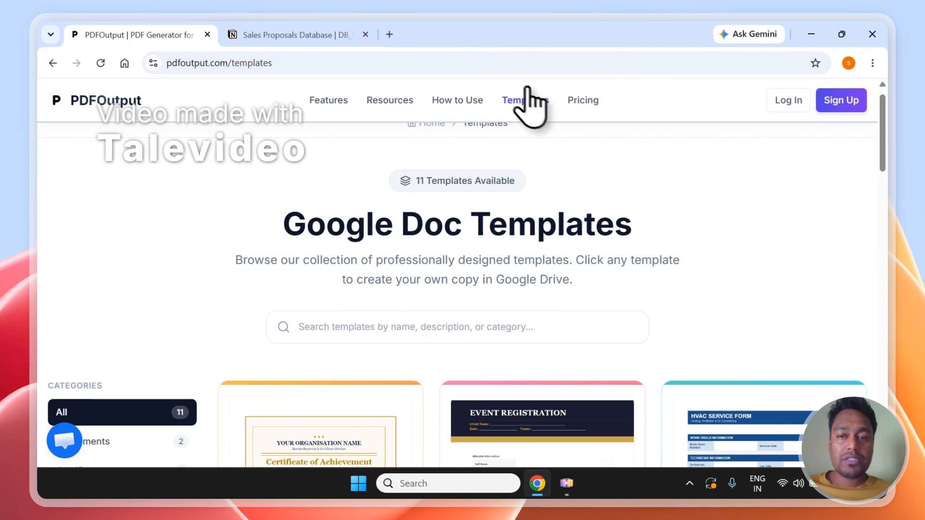
drag(883, 146, 885, 388)
Open PDFOutput's contact page, look over the Send Message form and return to the site's home page.
click(280, 367)
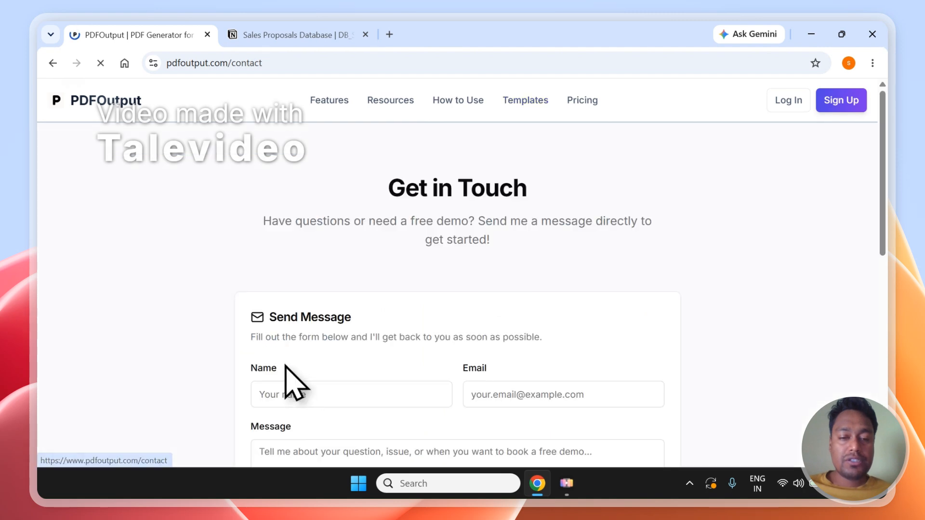
scroll(886, 214, down, 2)
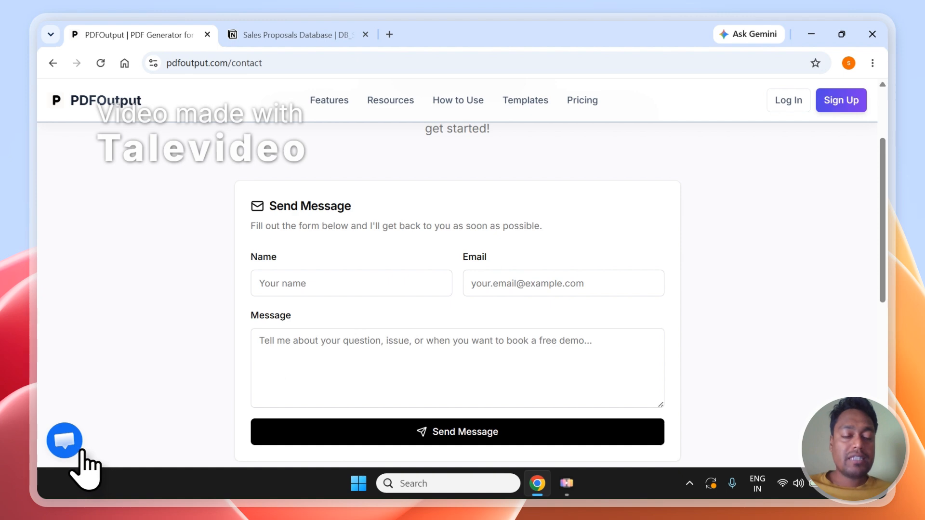
click(77, 103)
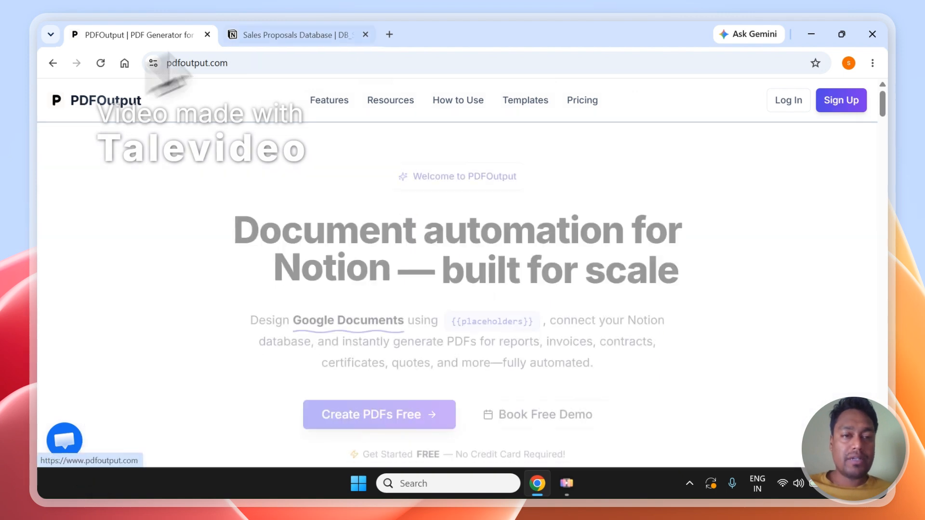
Open PROP-2025-001.pdf and PROP-2025-002.pdf from Notion's PDFFiles column and review the services table in the PROP-2025-001 proposal.
click(277, 35)
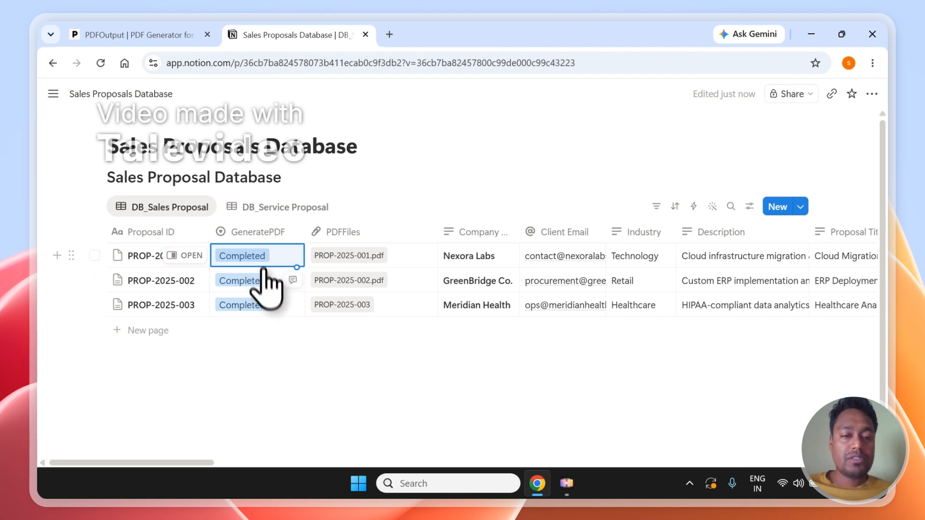
click(375, 256)
click(250, 31)
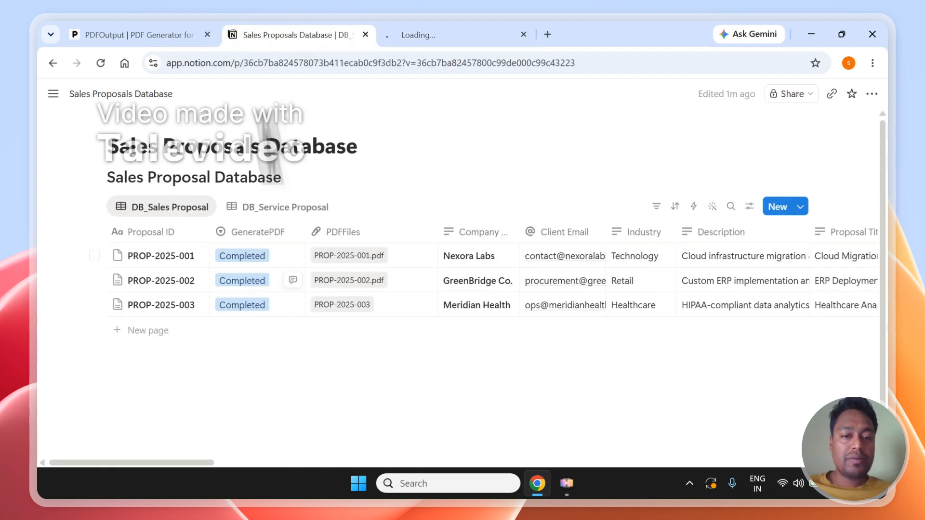
click(333, 284)
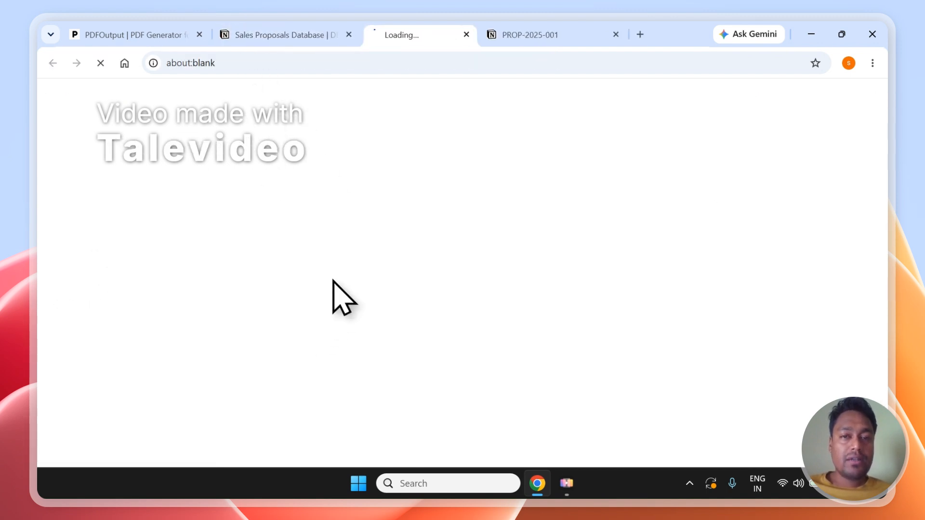
click(573, 34)
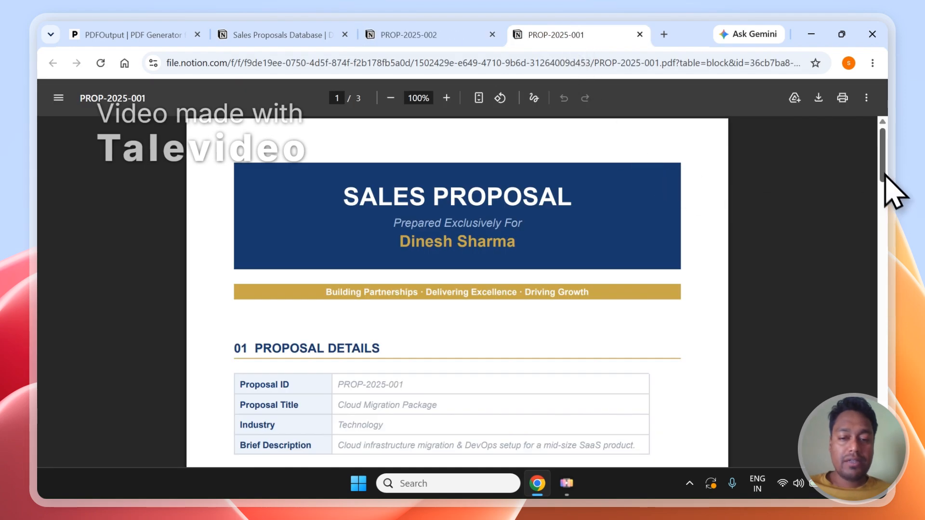
scroll(887, 193, down, 6)
scroll(891, 221, up, 2)
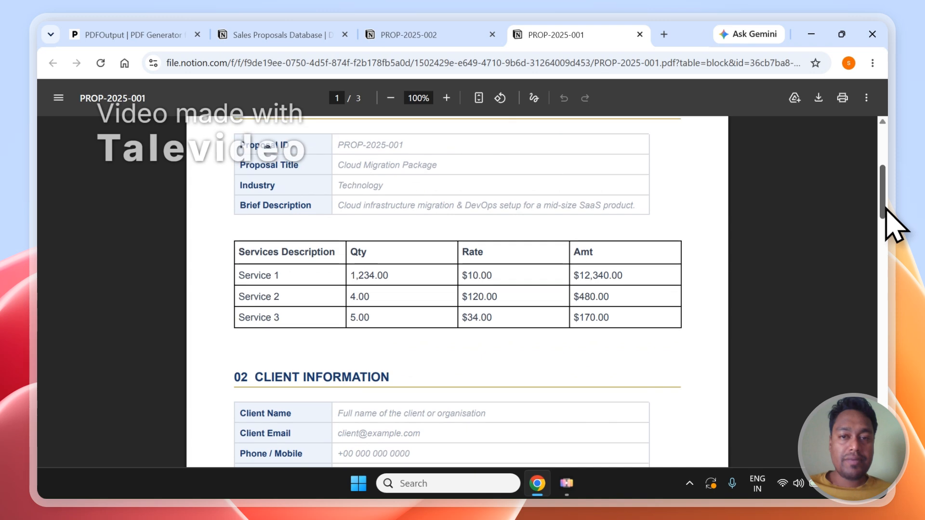
Review the services table in the PROP-2025-002 PDF and compare it with the PROP-2025-001 PDF.
click(484, 35)
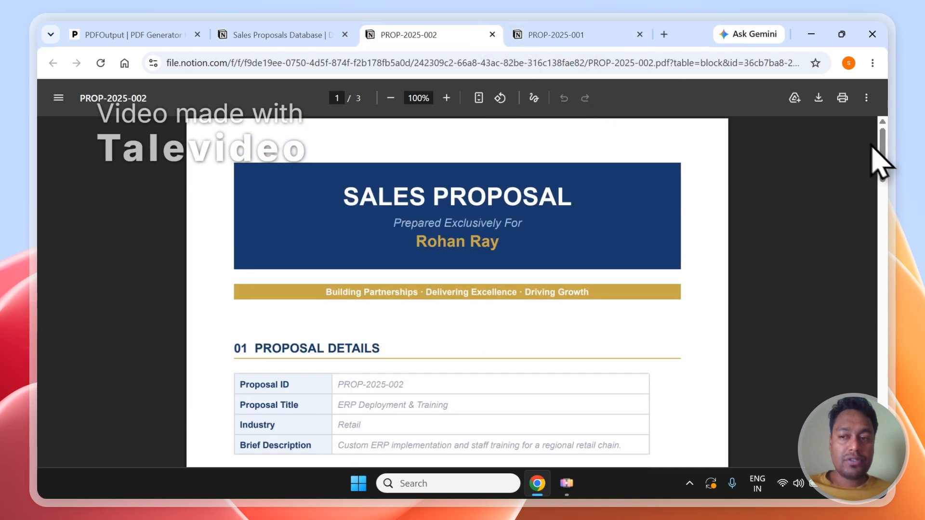
scroll(885, 151, down, 5)
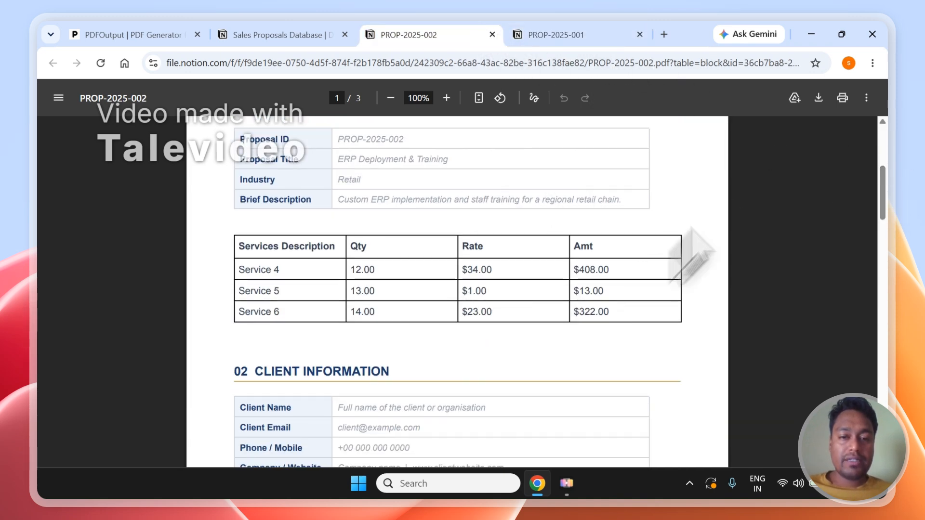
click(555, 34)
click(392, 34)
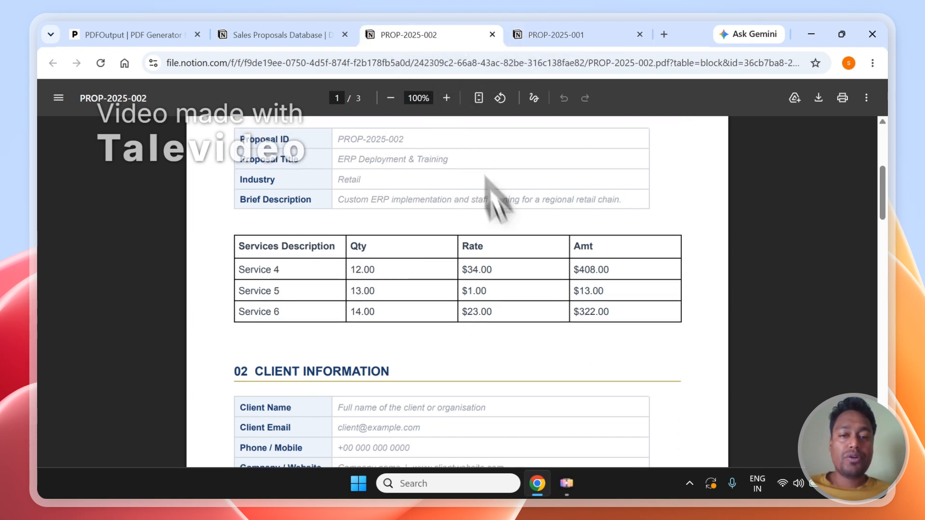